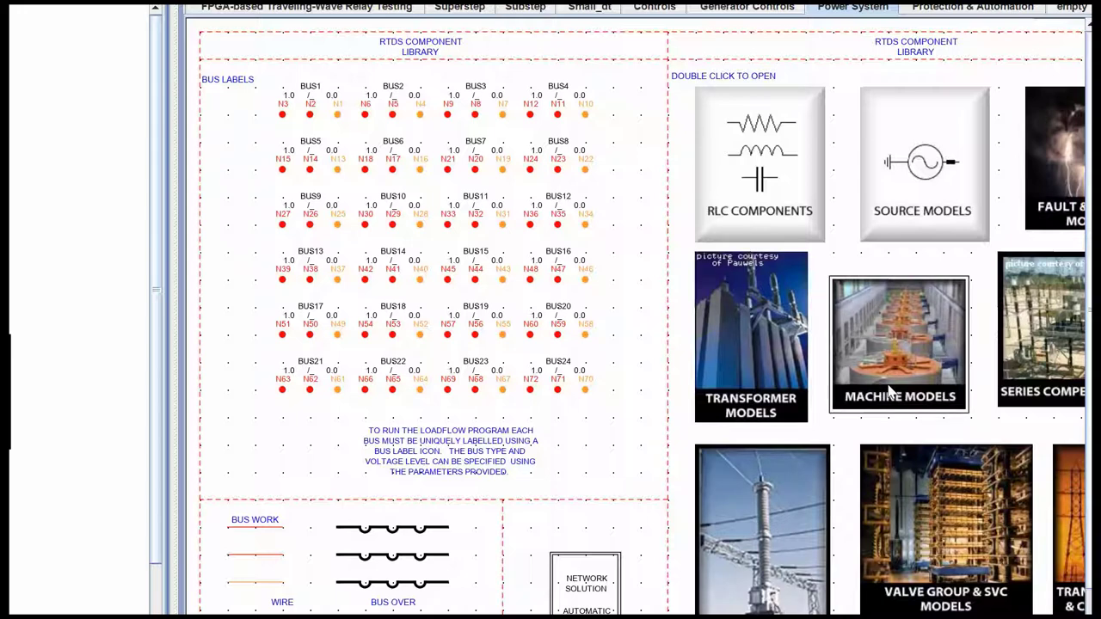
Step: Open the machine models library and bring the multi-phase and multiple-star synchronous machine models into view
double_click(892, 392)
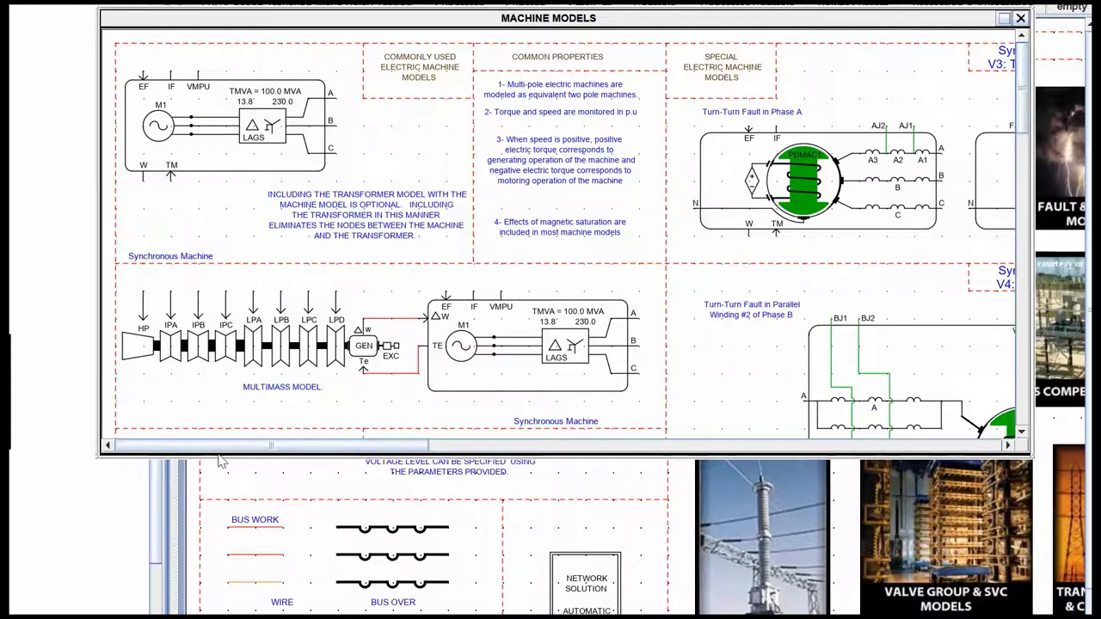
drag(219, 457, 228, 613)
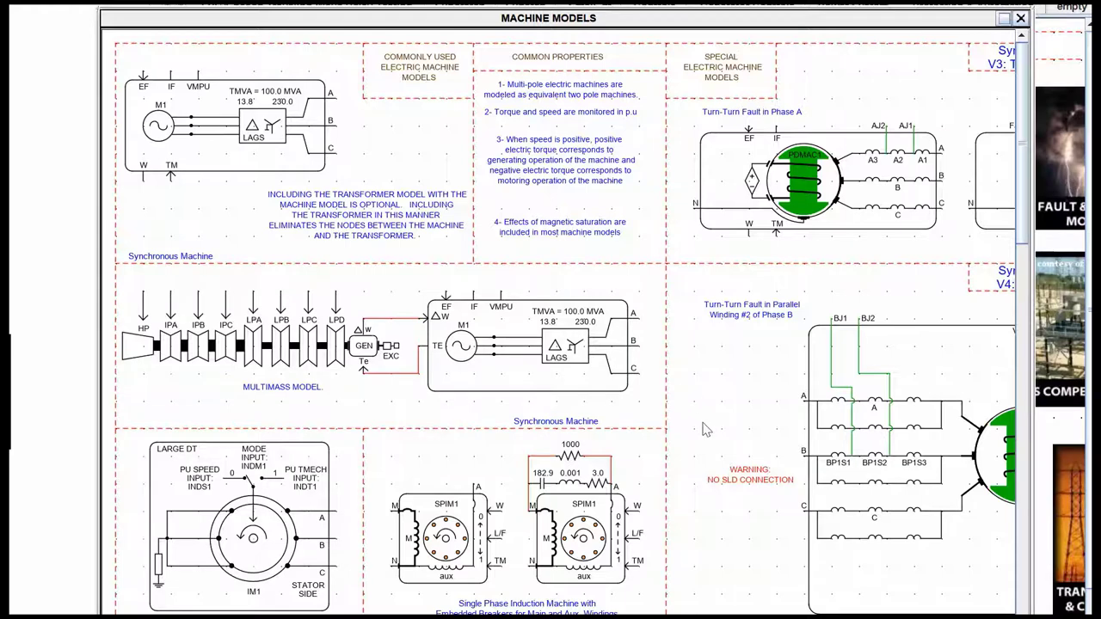
drag(730, 446, 603, 390)
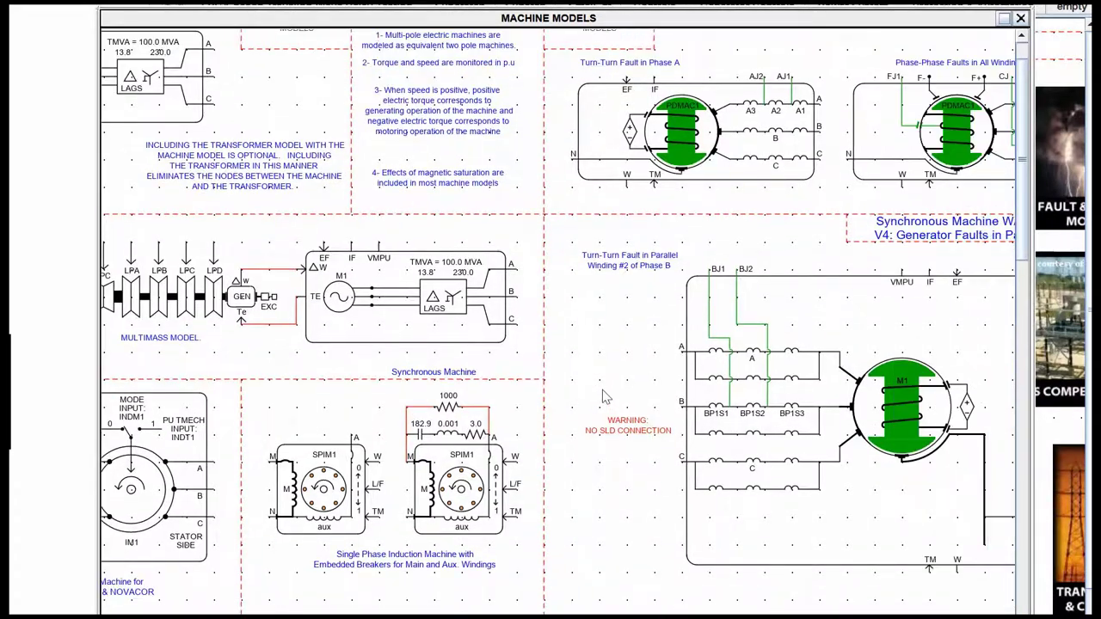
drag(895, 225, 442, 279)
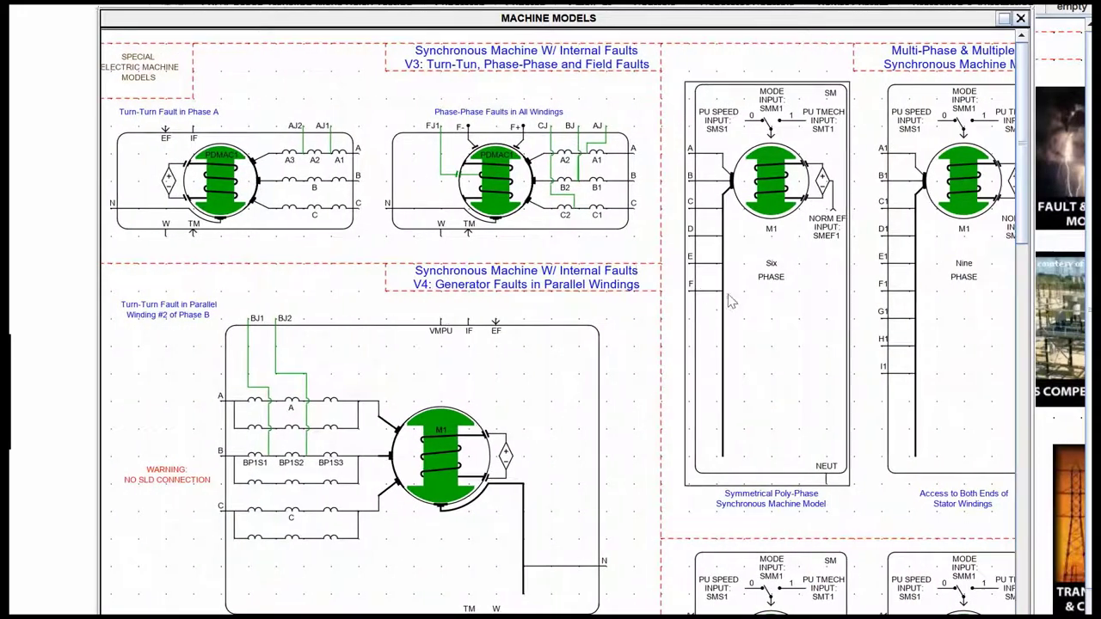
drag(730, 319, 513, 351)
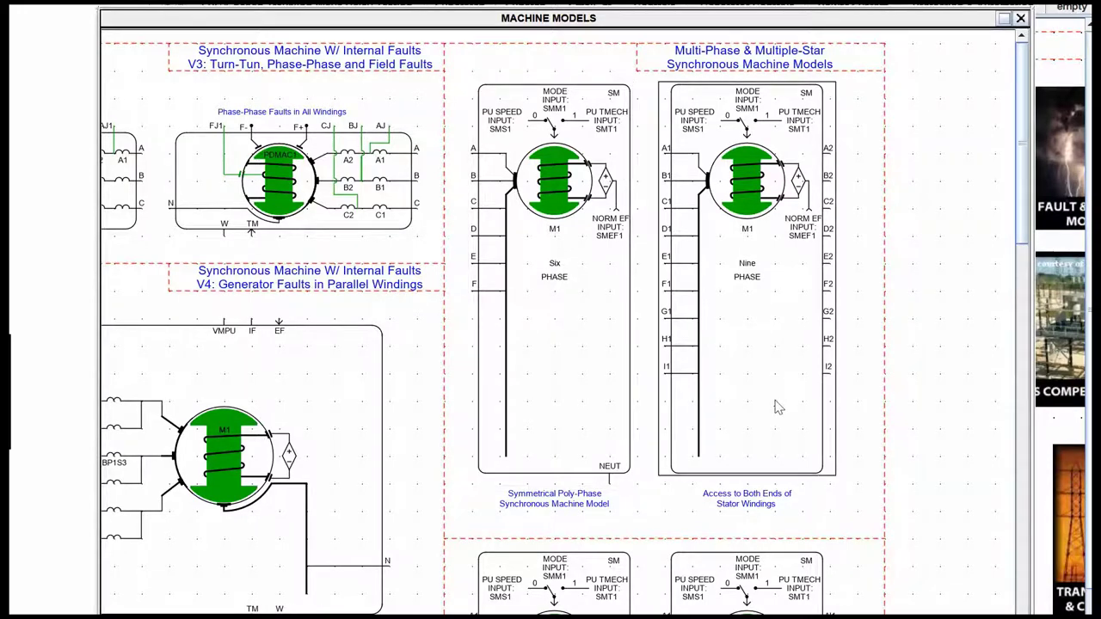
Step: Open the configuration of the nine-phase synchronous machine with access to both winding ends and examine the options for its number of phases
click(785, 329)
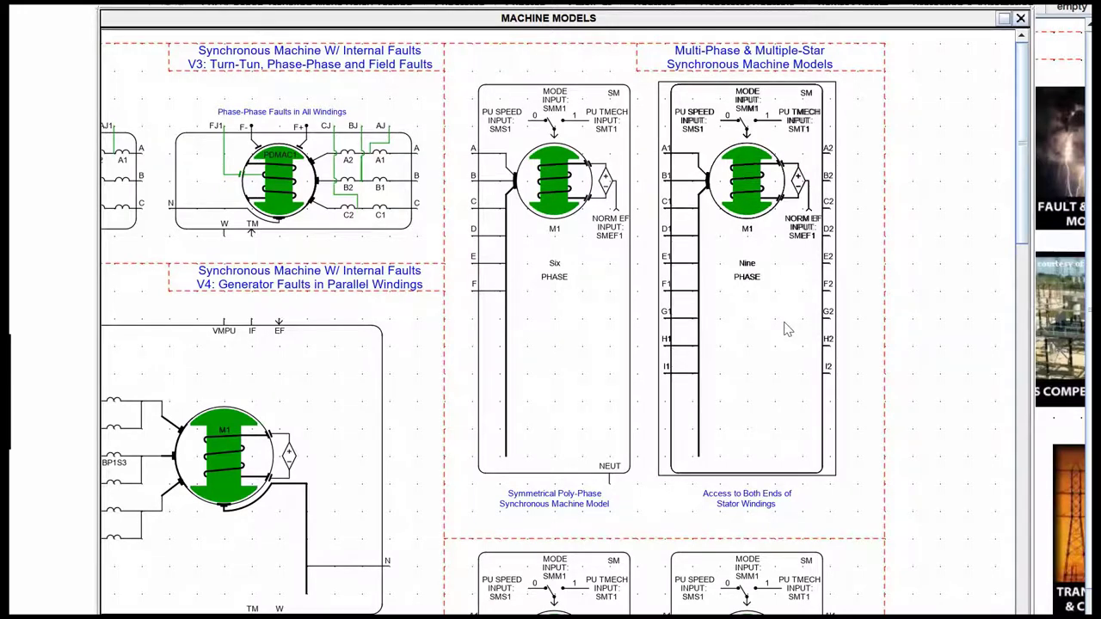
key(Escape)
mouse_move(465, 108)
mouse_down()
mouse_move(541, 37)
mouse_move(568, 34)
mouse_move(548, 37)
mouse_up()
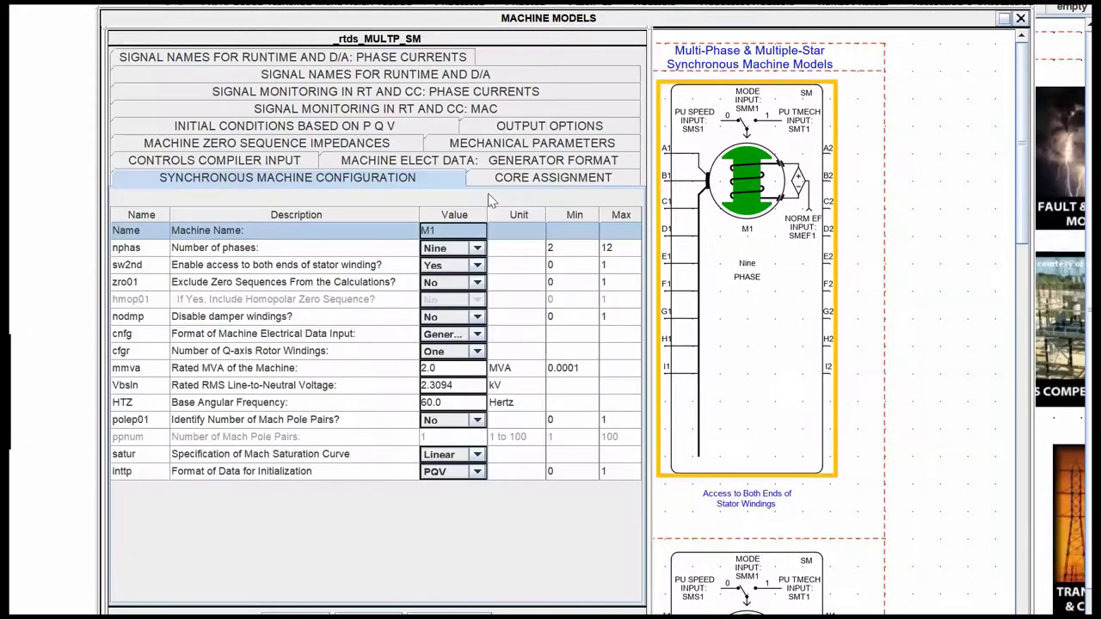
click(479, 248)
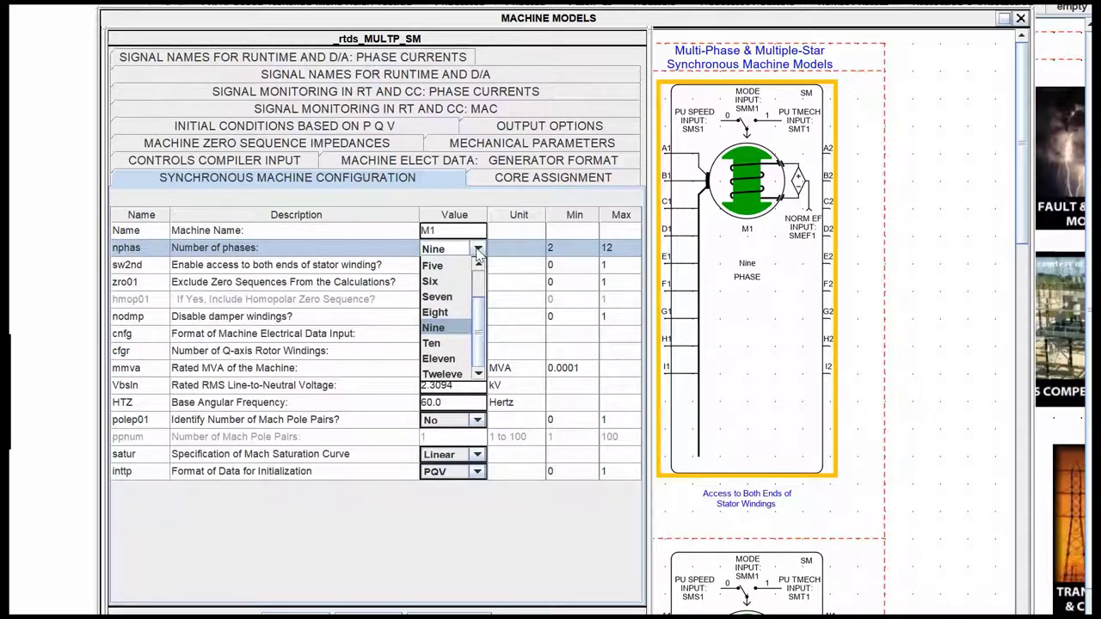
scroll(485, 288, up, 1)
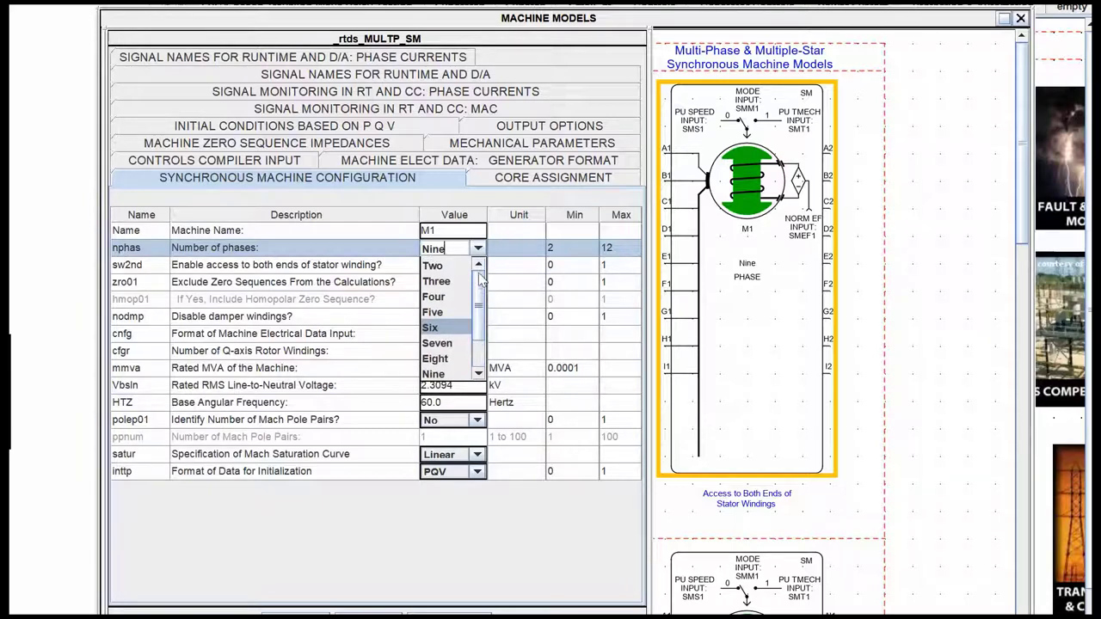
scroll(480, 303, down, 3)
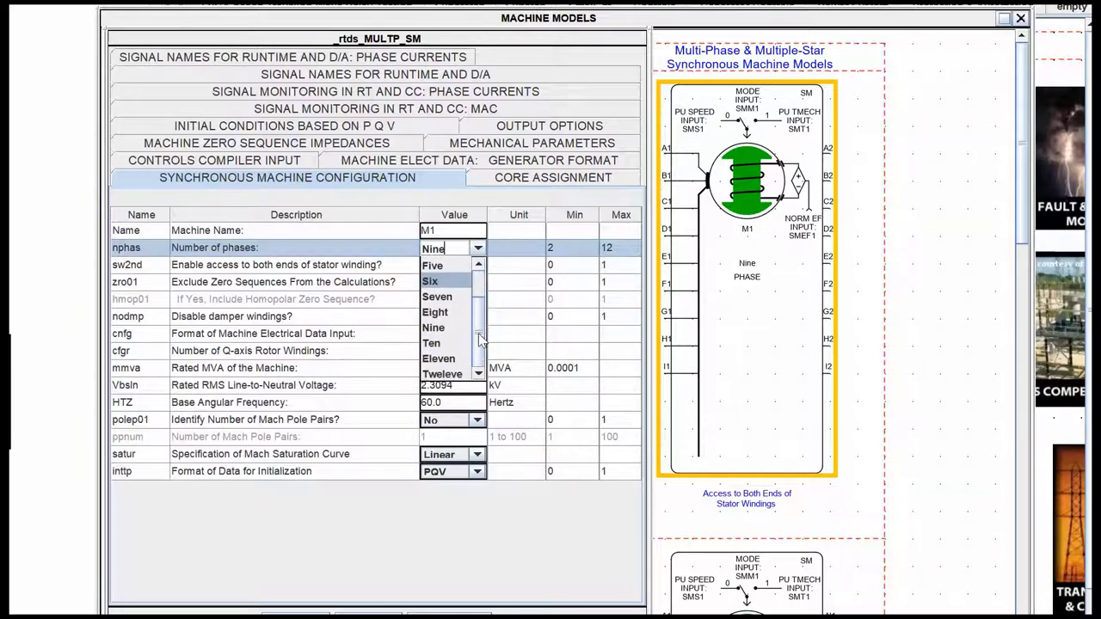
click(508, 274)
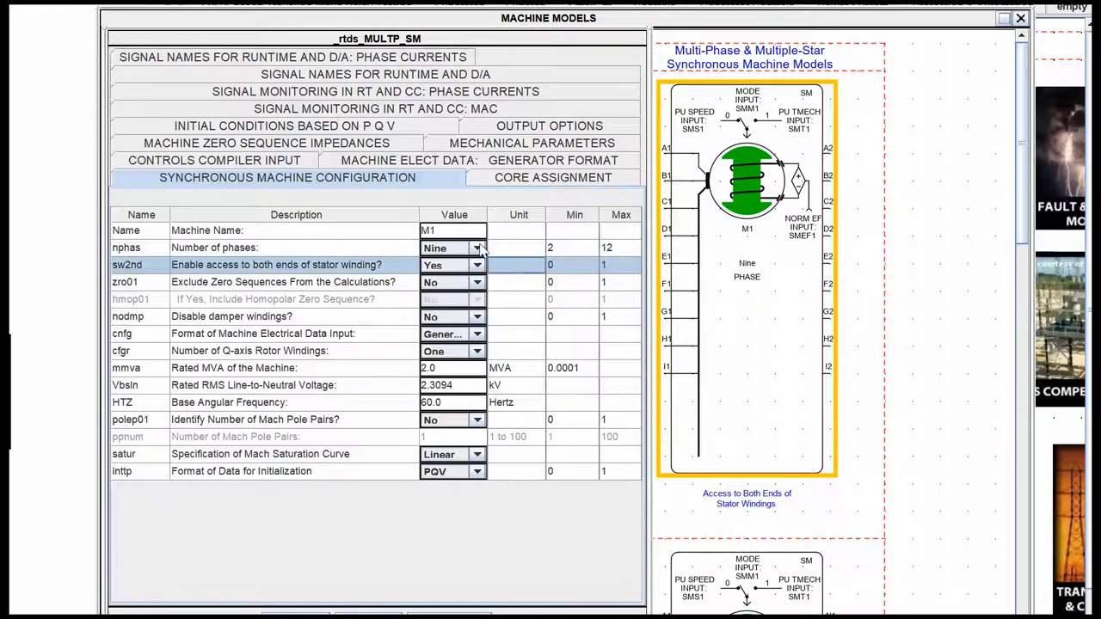
Step: Try five phases and no access to both ends of the stator winding on the nine-phase machine, and discard the changes
click(478, 249)
click(452, 266)
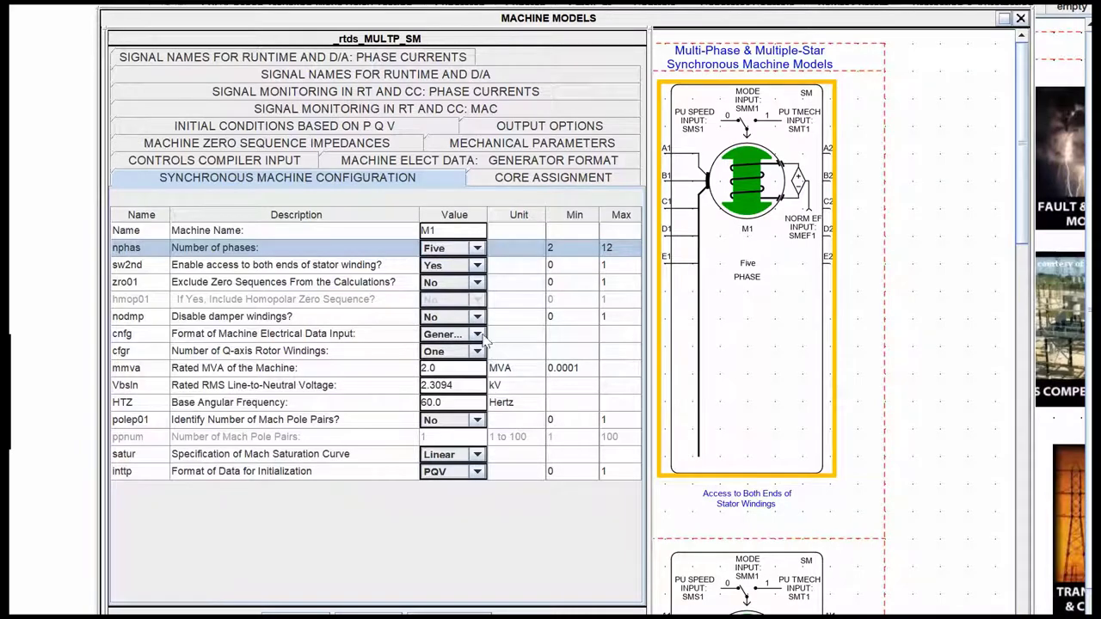
click(464, 266)
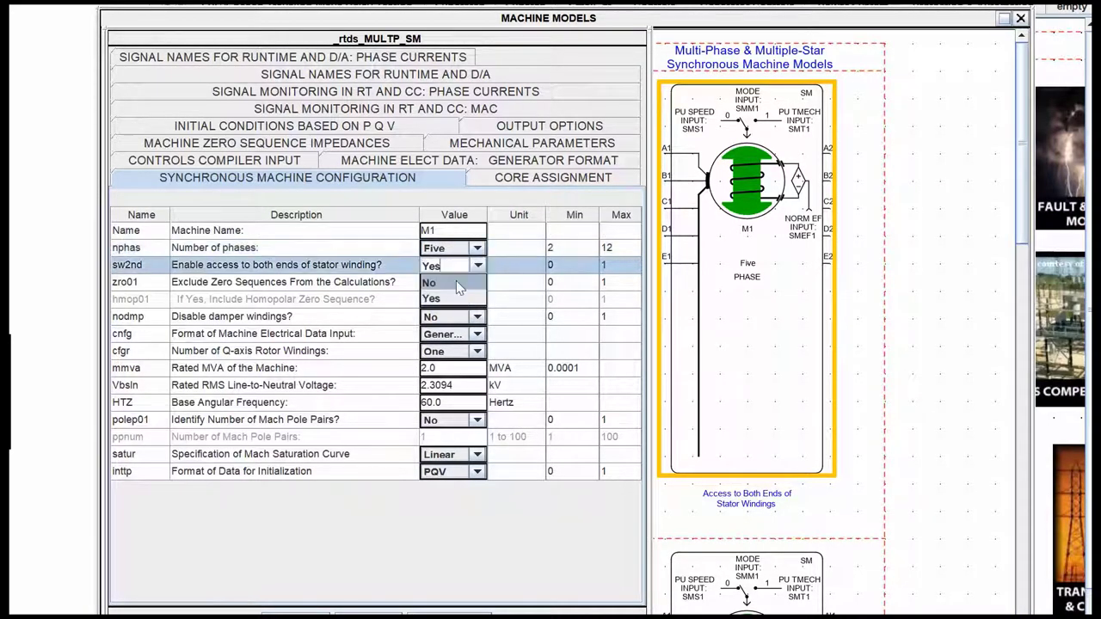
click(450, 284)
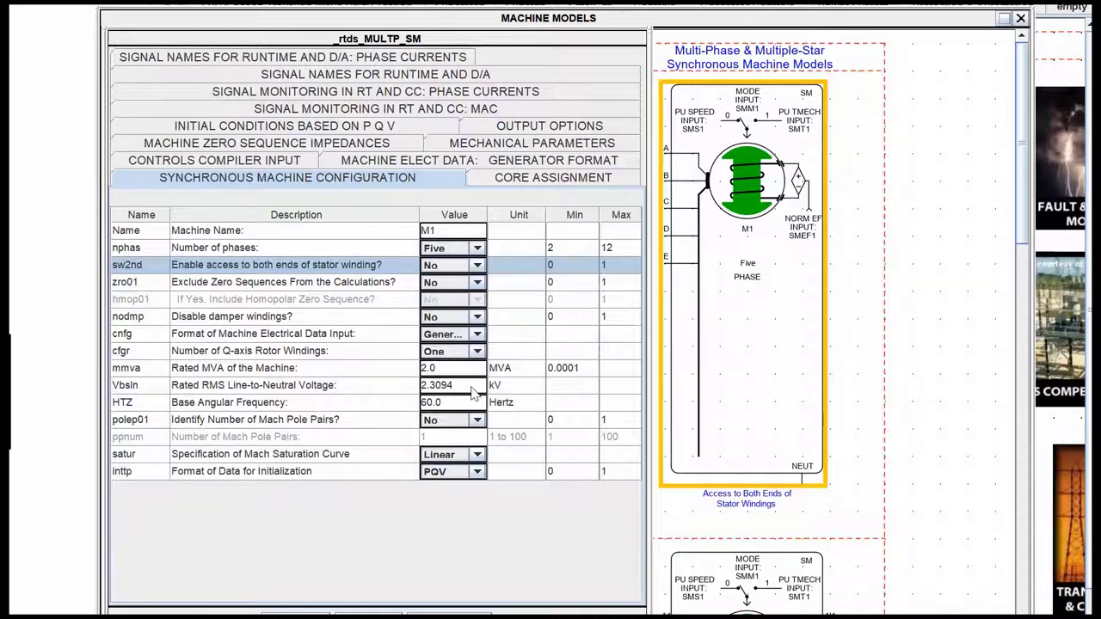
key(Return)
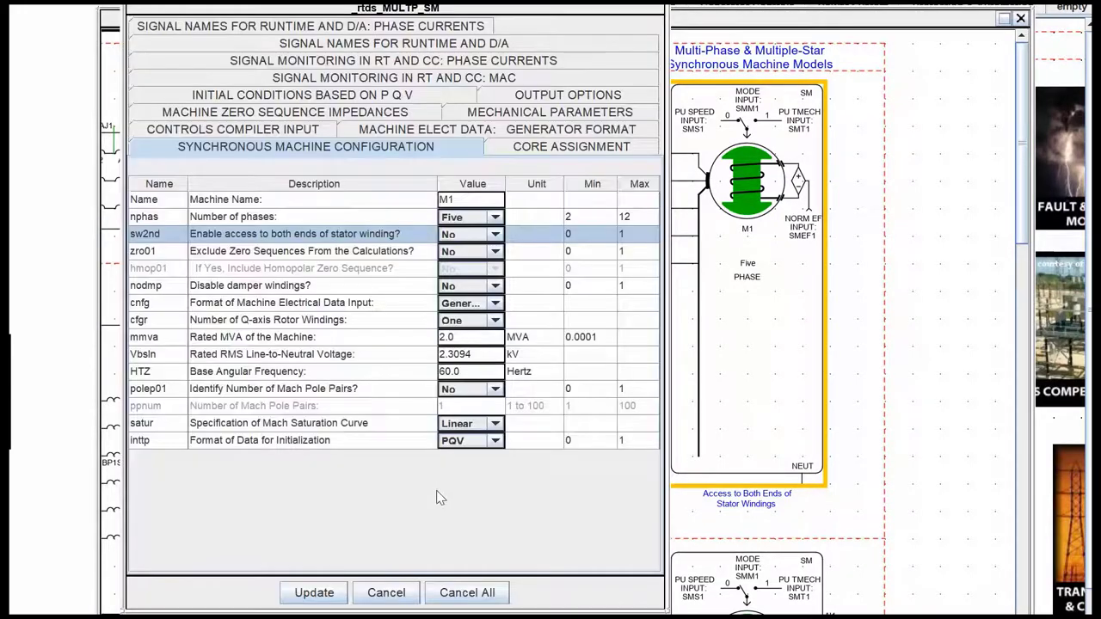
key(Return)
click(403, 600)
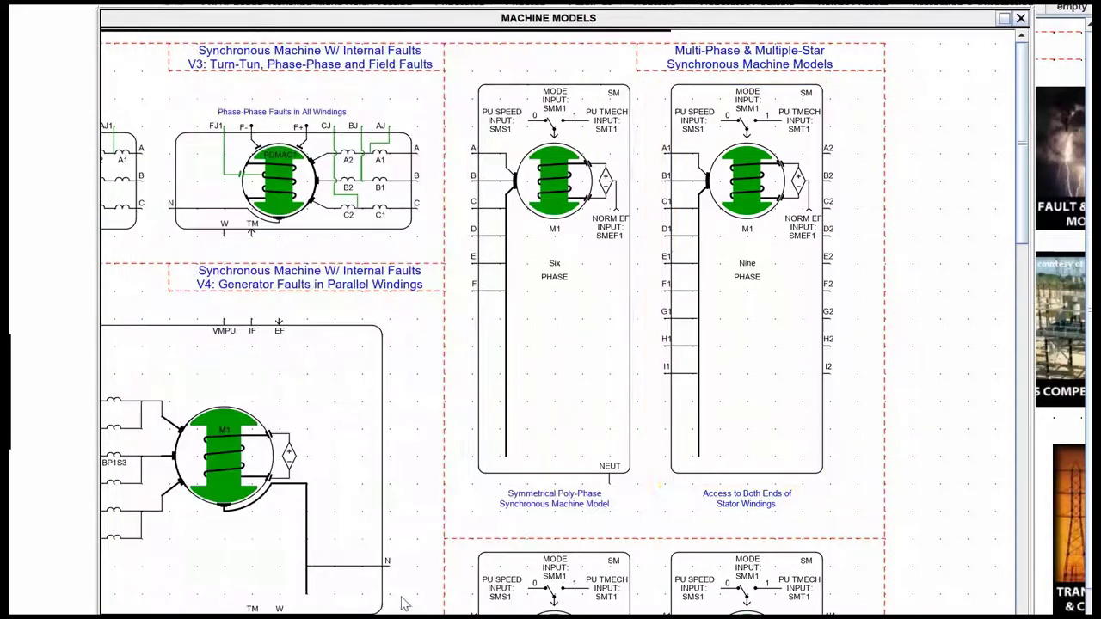
Step: Open the configuration of the multiple-star machine with access to both winding ends, try One star, and restore Three stars
scroll(688, 379, down, 5)
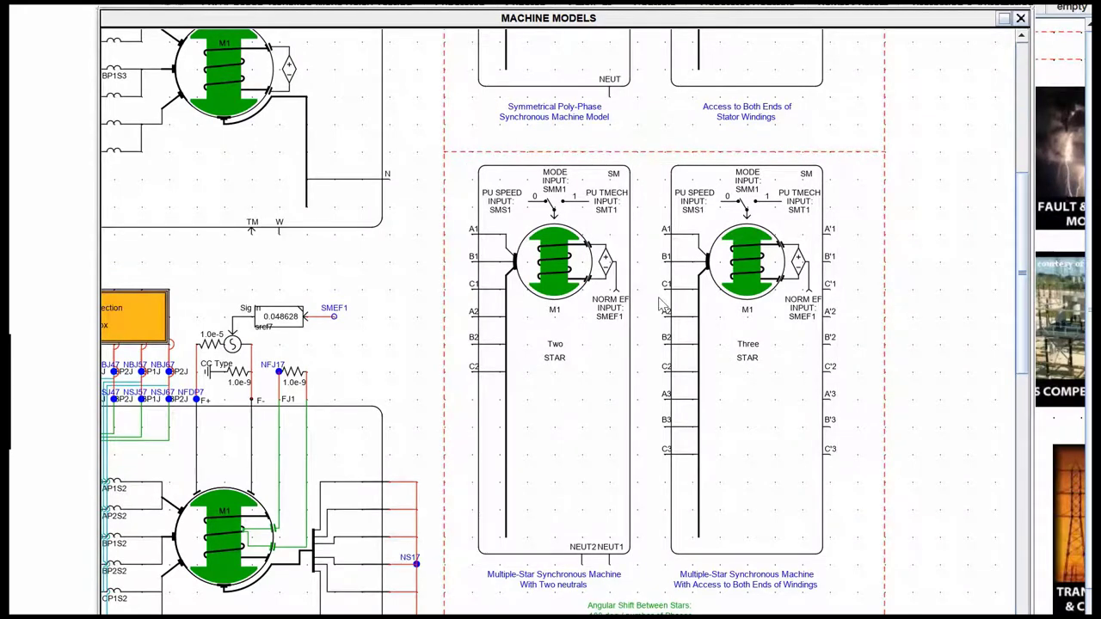
click(761, 410)
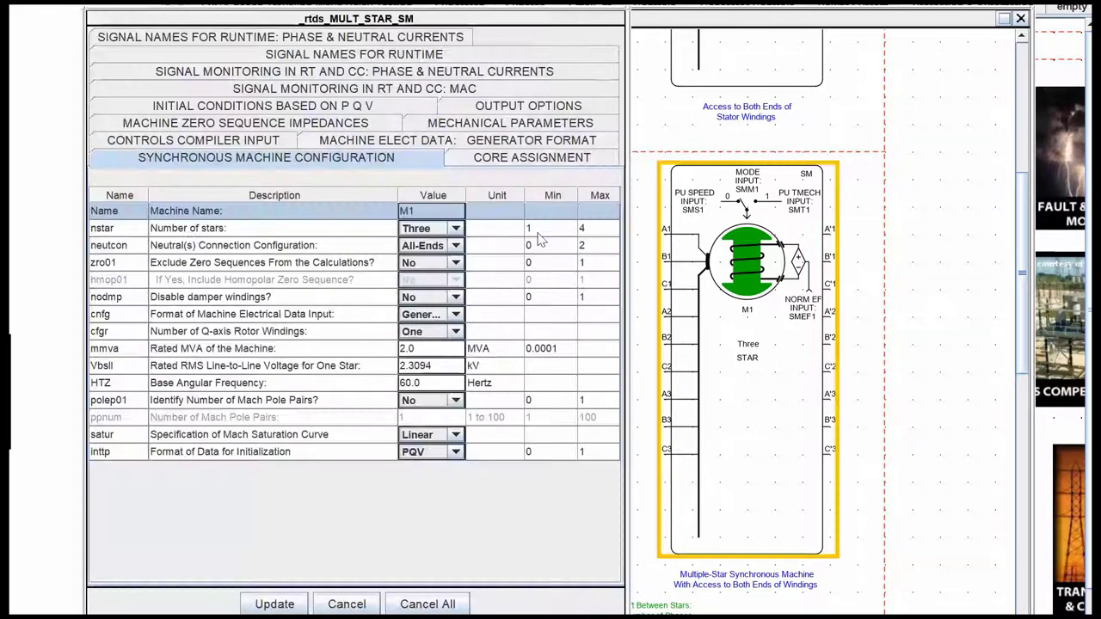
click(456, 229)
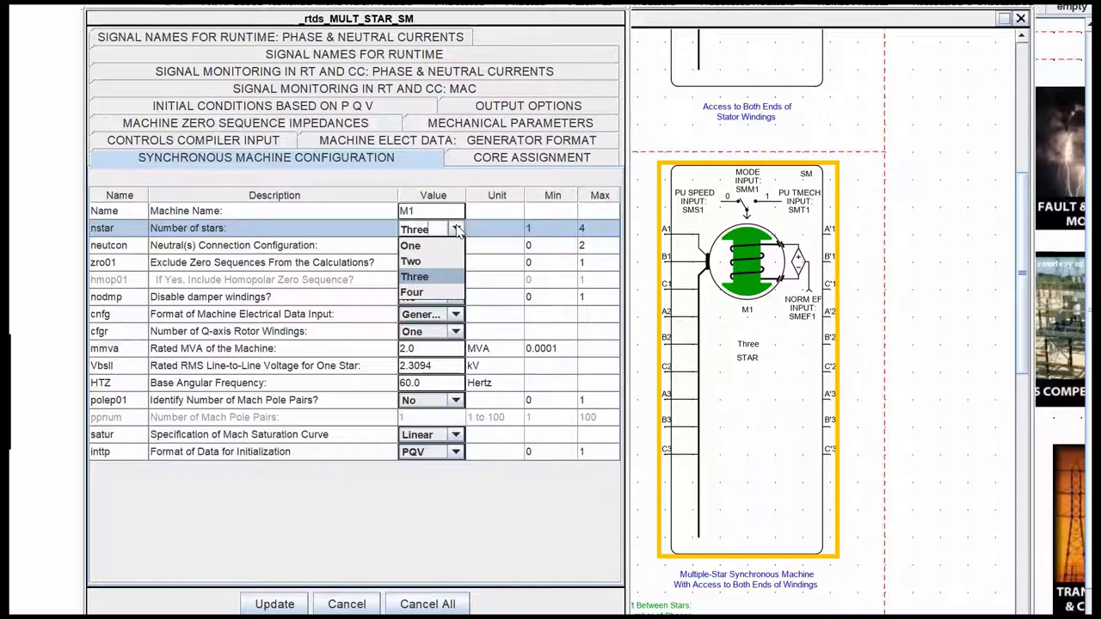
click(437, 247)
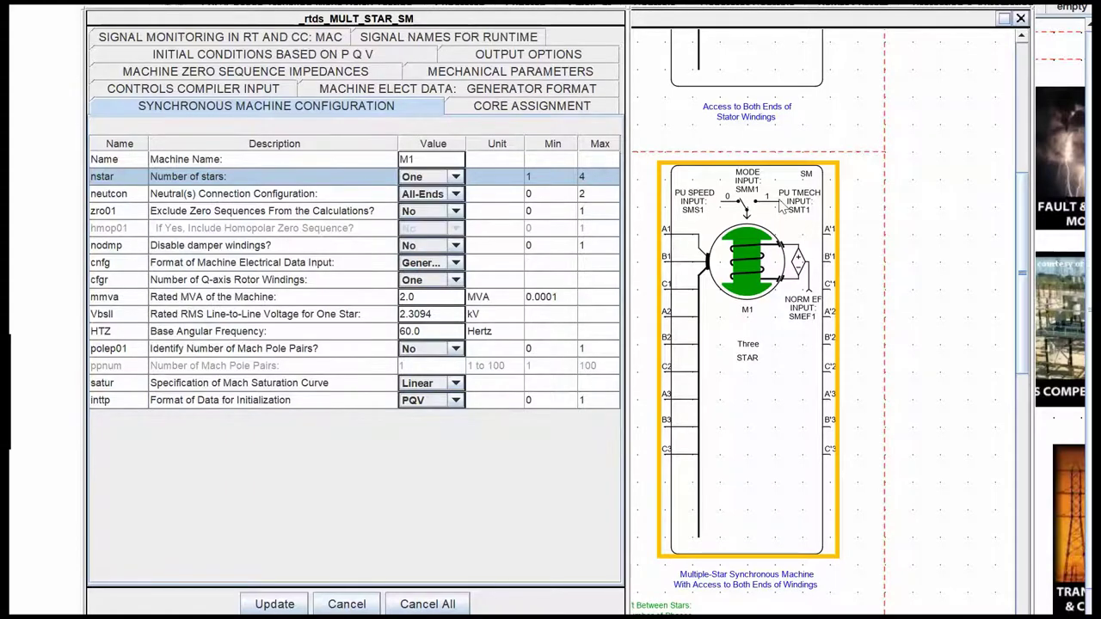
click(456, 177)
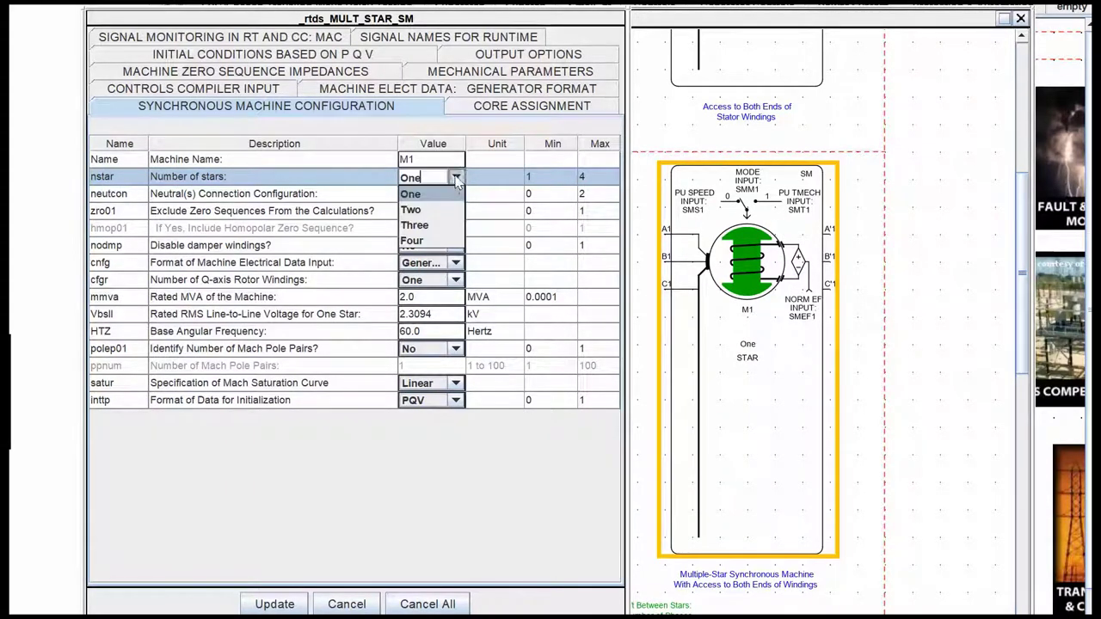
click(420, 224)
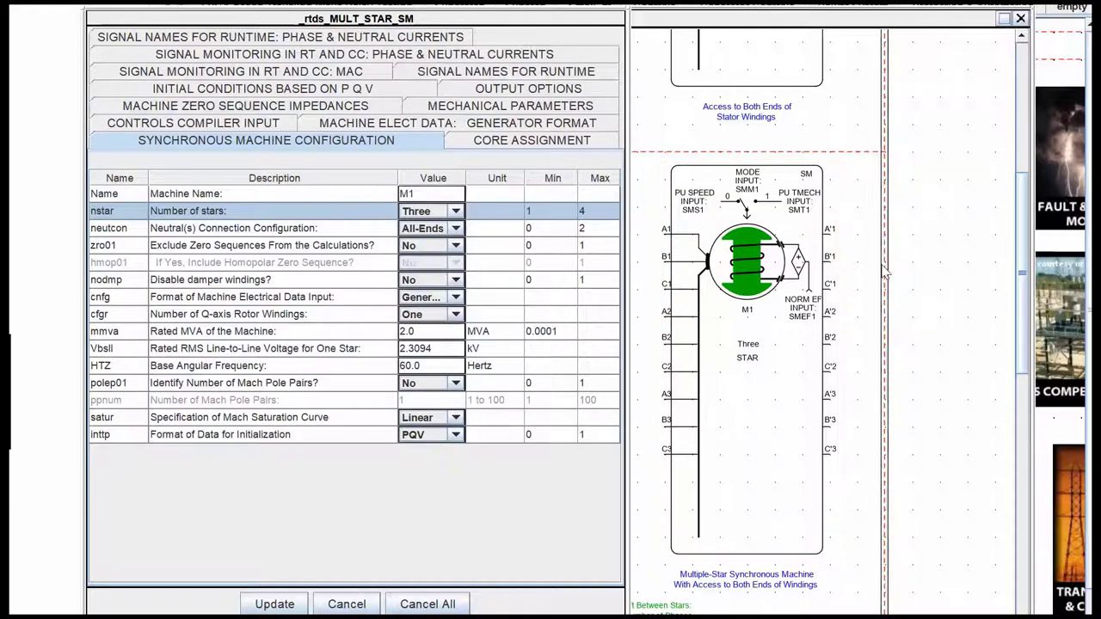
Step: Examine the machine zero sequence impedances of the three-star machine and close its parameters without saving
click(787, 355)
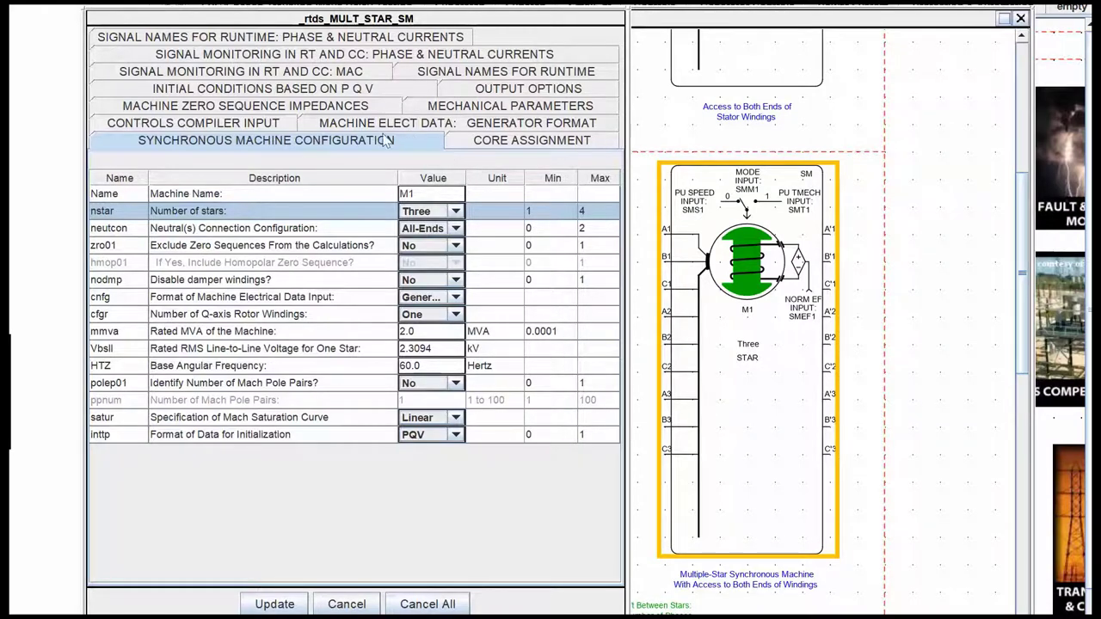
click(363, 107)
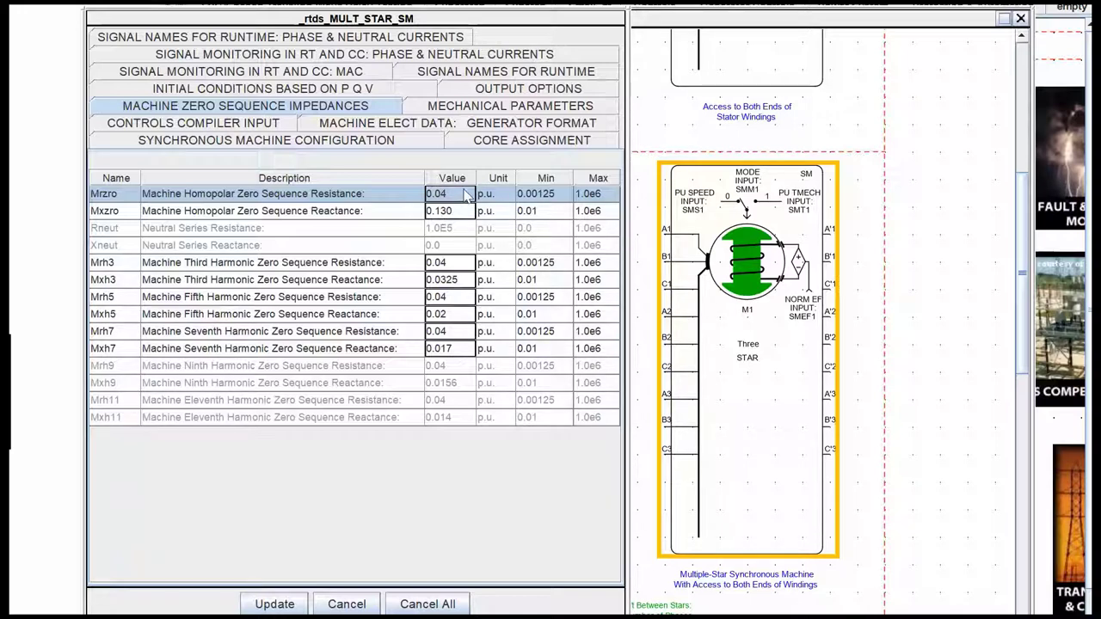
click(361, 604)
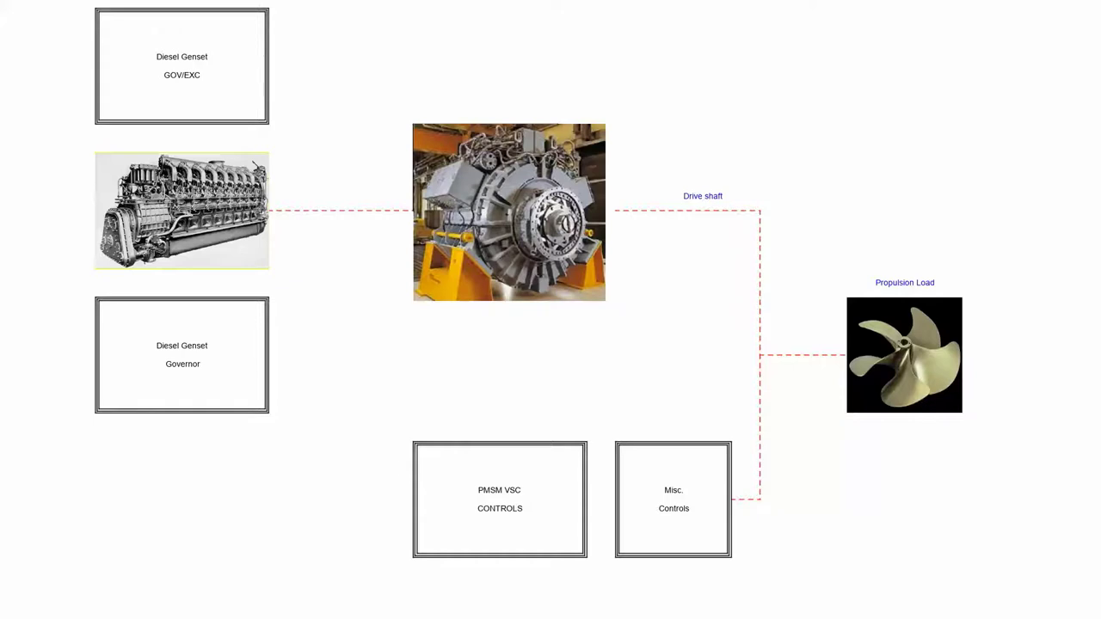
Step: Open the 2MW PMSM SUBSTEP circuit from the electric machine picture and bring the two-star generator GEN1 into view
click(164, 212)
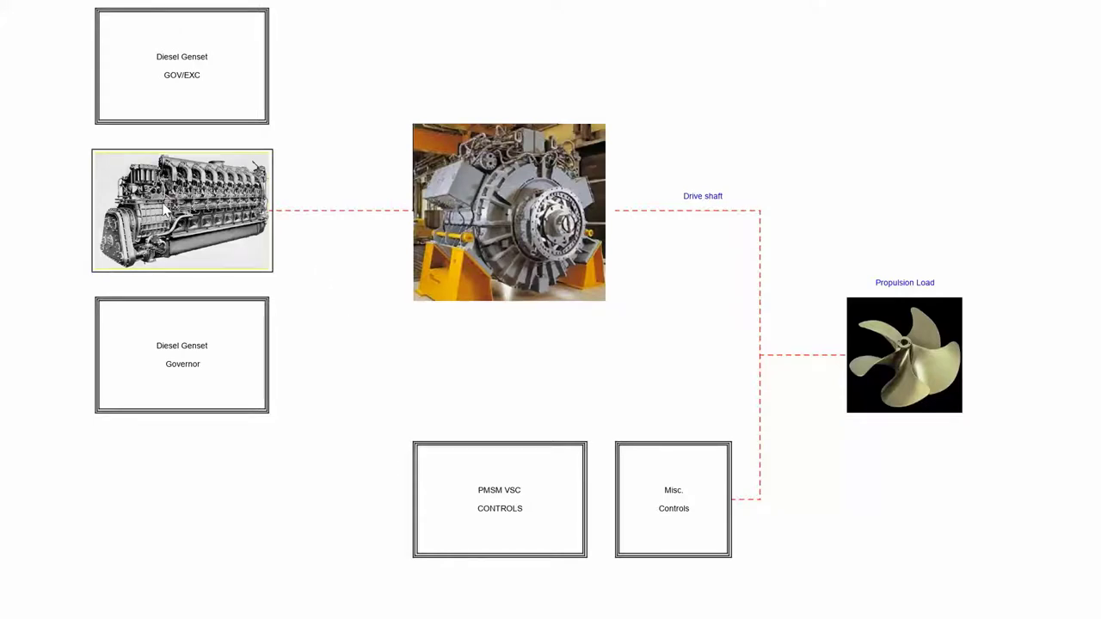
key(Escape)
double_click(551, 221)
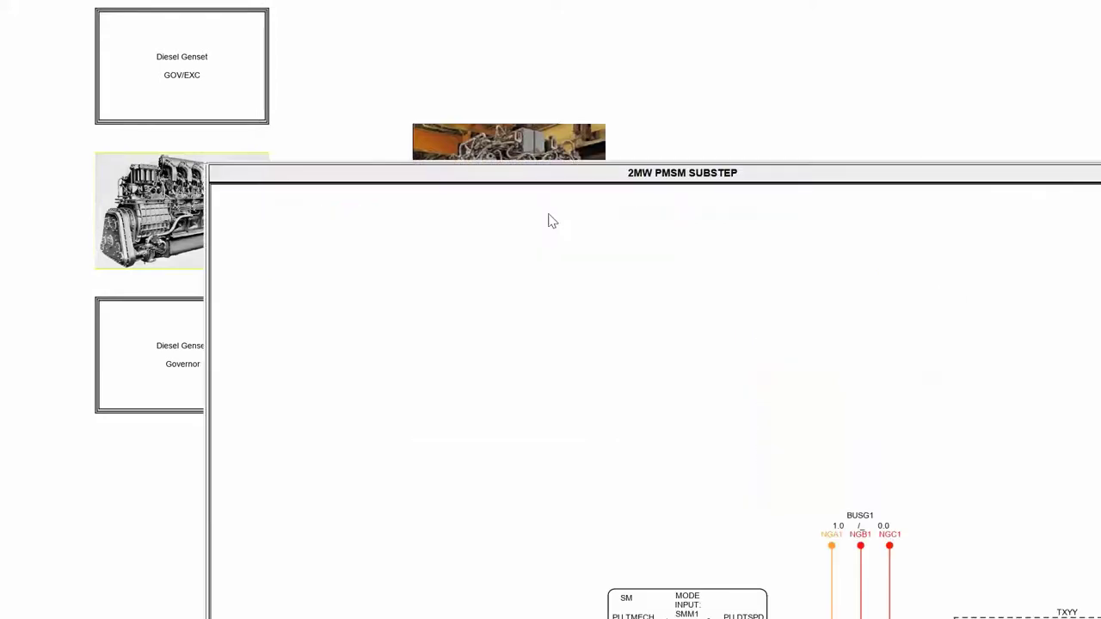
click(618, 40)
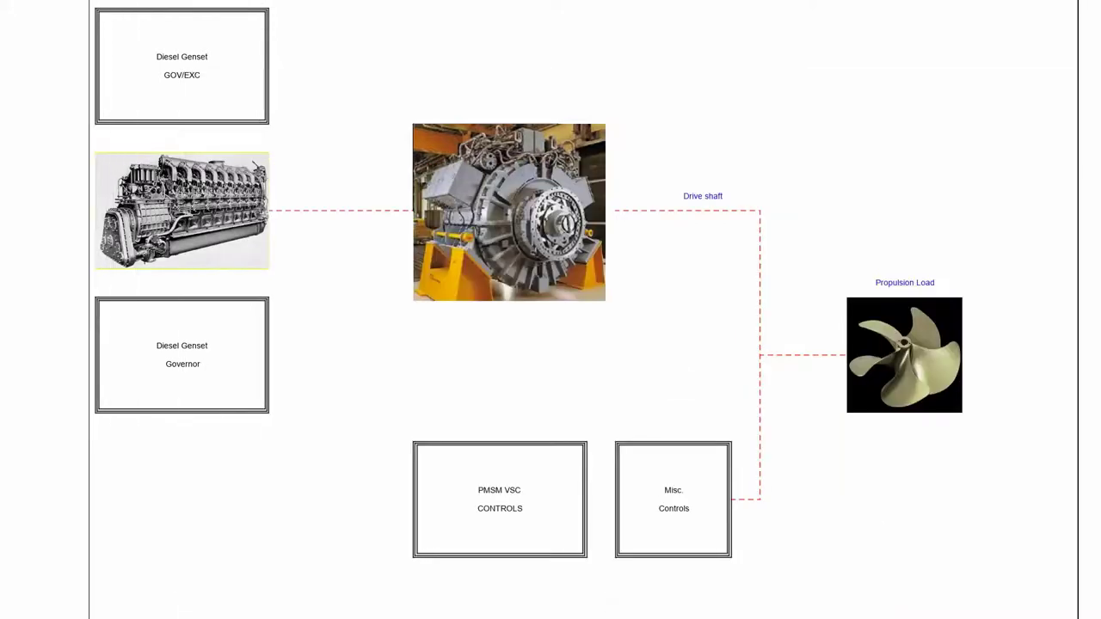
double_click(514, 160)
scroll(567, 256, down, 3)
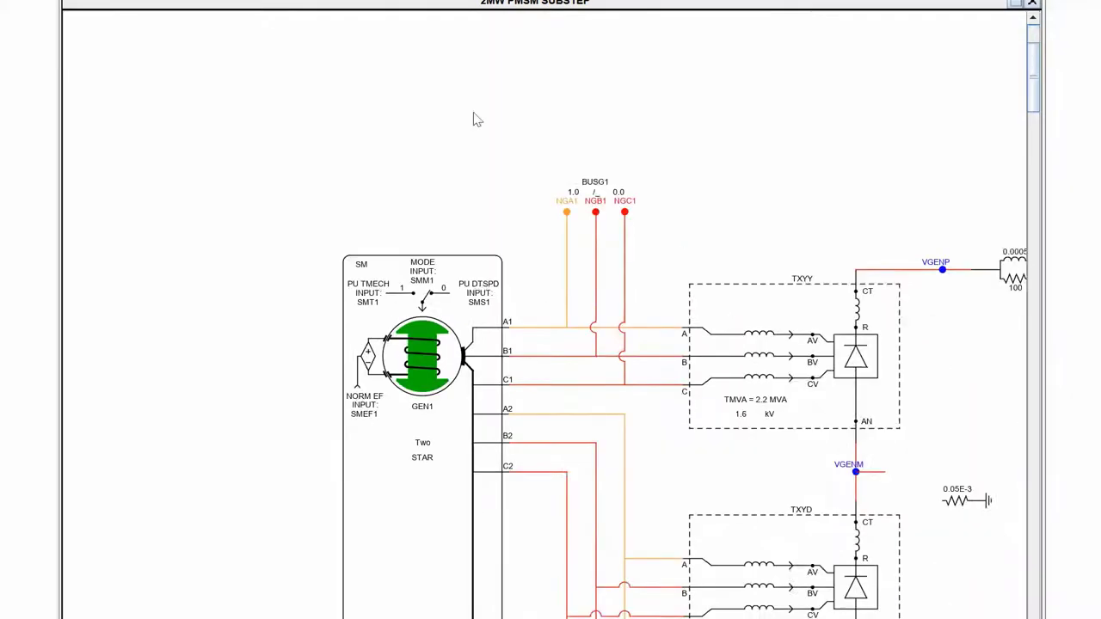
scroll(474, 115, down, 1)
scroll(226, 473, up, 1)
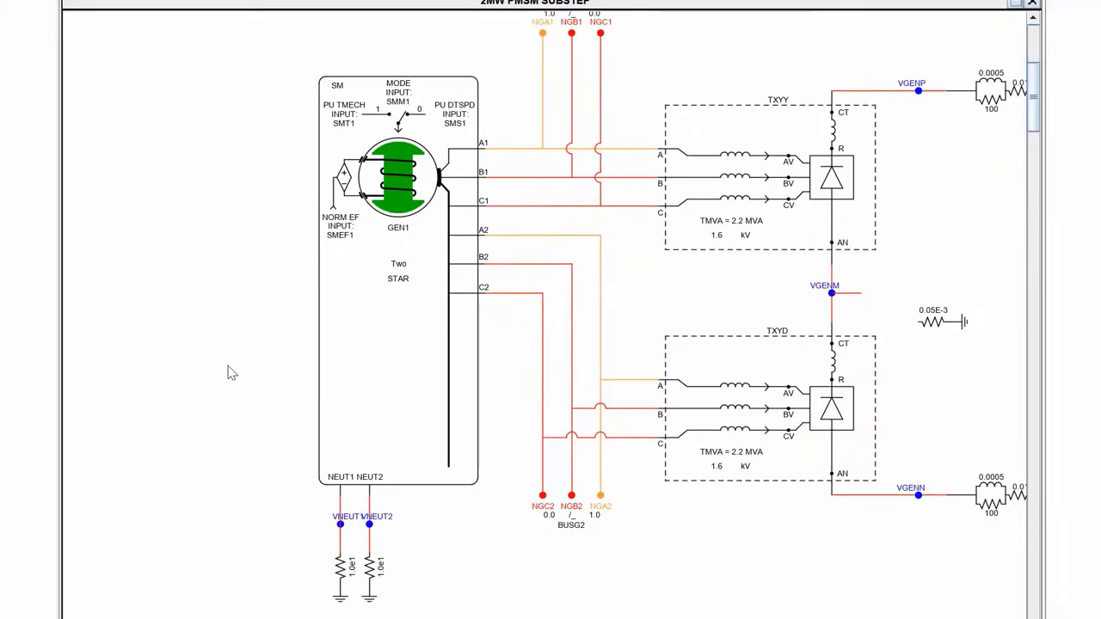
Step: Review the synchronous machine configuration of GEN1, close it without changes, and examine the connected TXYY and TXYD rectifier circuits
double_click(397, 272)
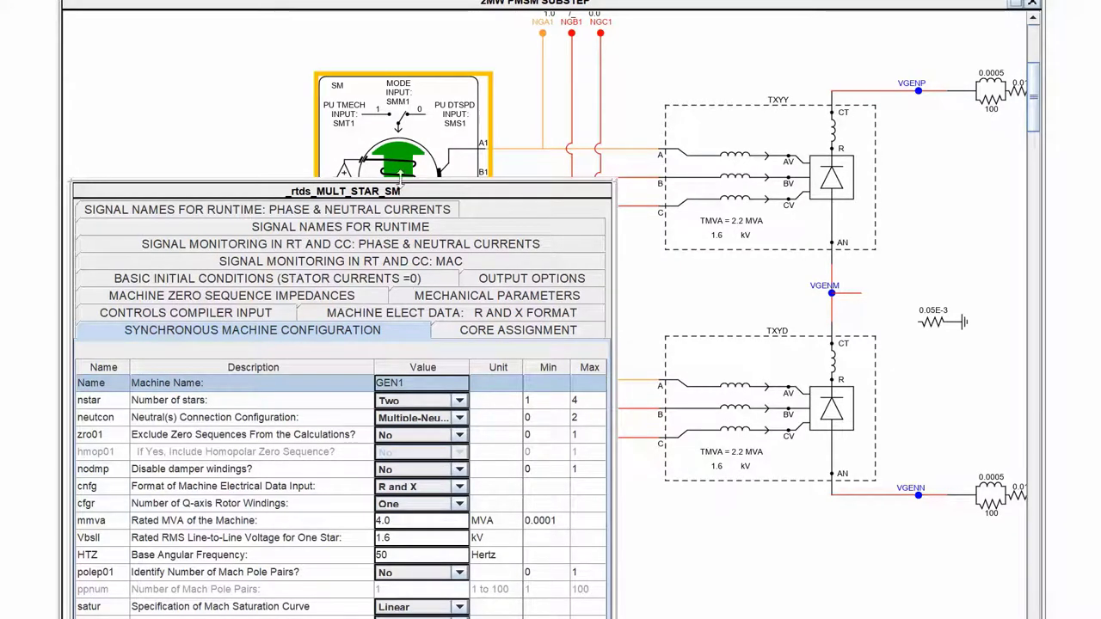
drag(401, 191, 419, 91)
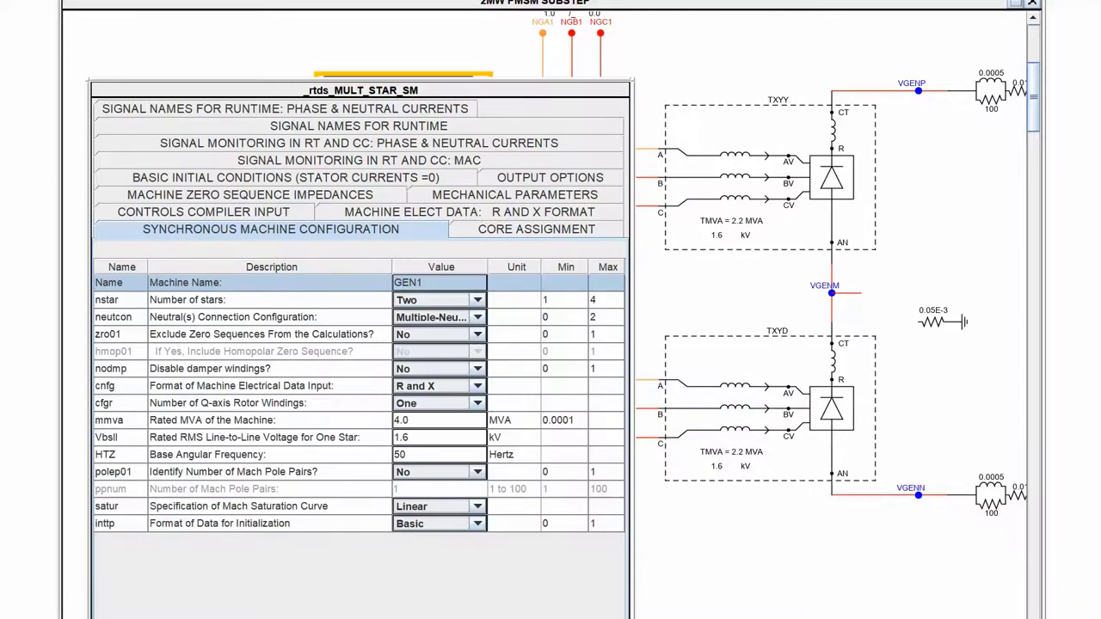
drag(602, 90, 617, 41)
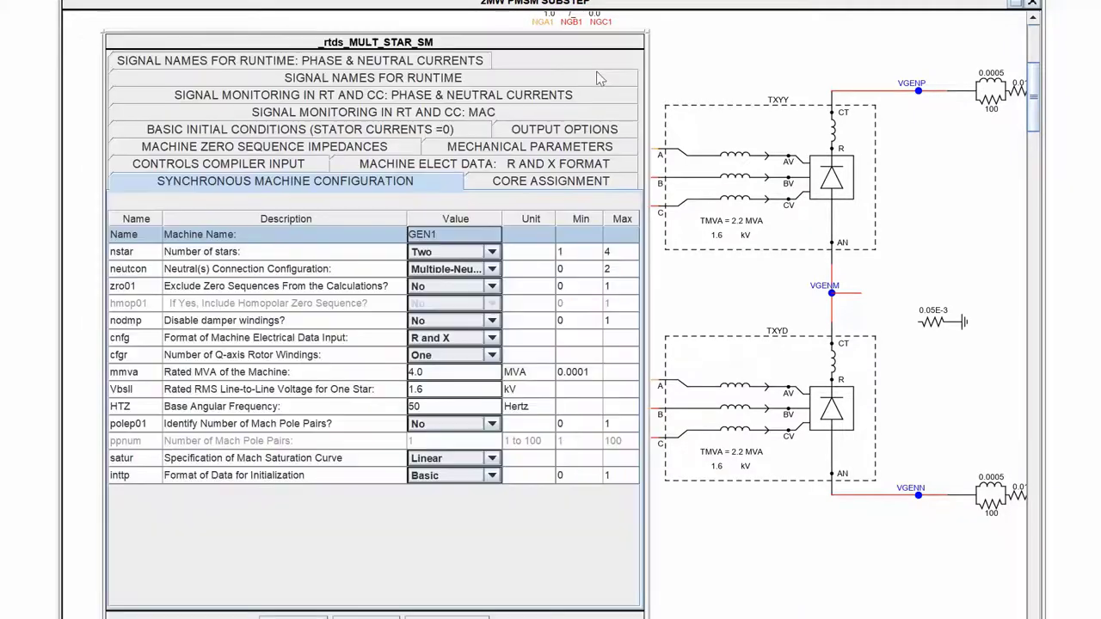
click(379, 616)
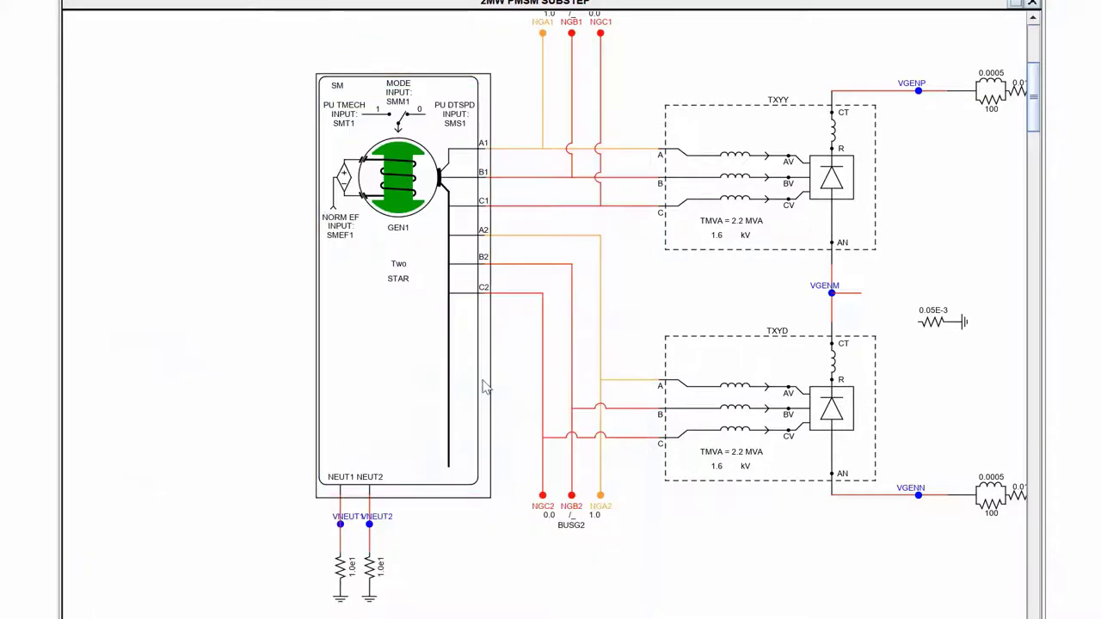
drag(663, 317, 510, 315)
drag(869, 254, 775, 239)
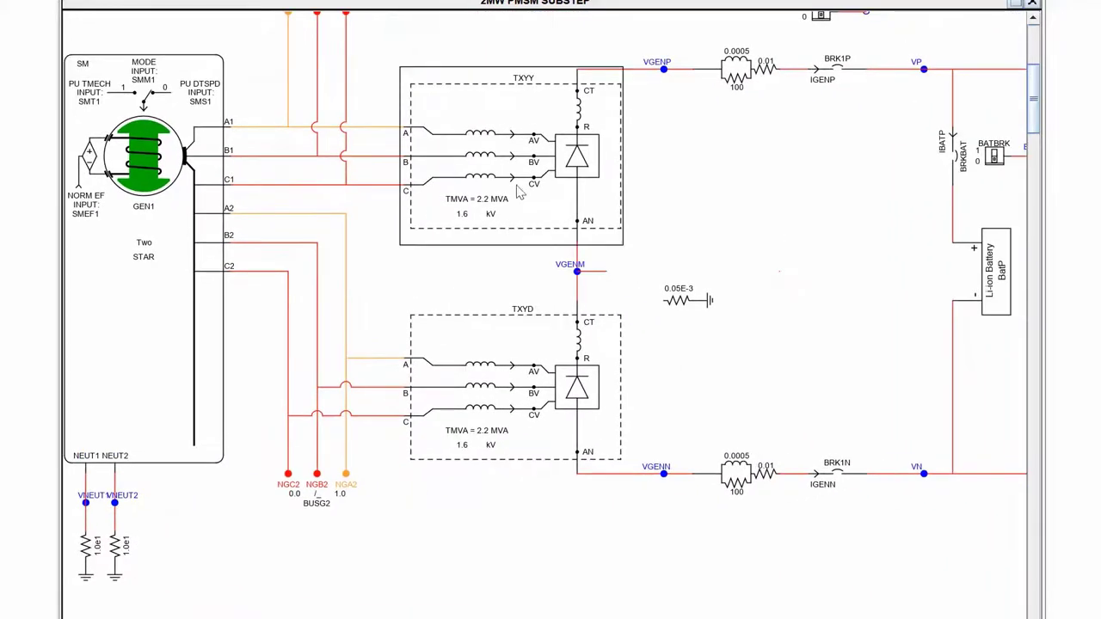
Step: Trace the DC circuit from the rectifiers past the Li-ion battery and hotel load to converters MSC1 and MSC2 and motor PMSM1
drag(835, 253, 579, 289)
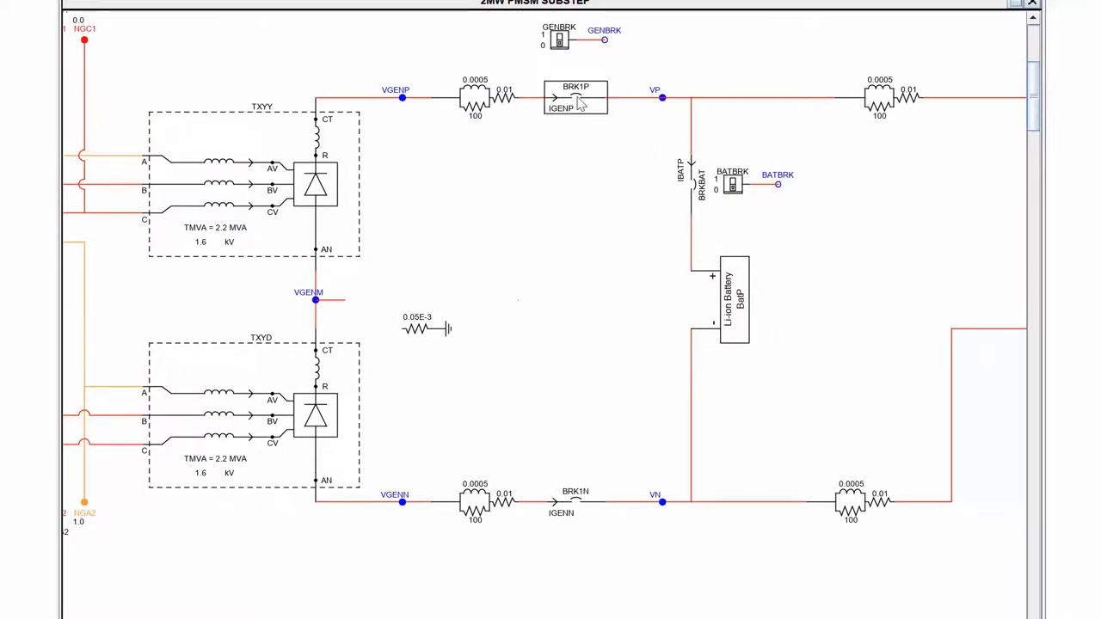
drag(873, 323, 567, 333)
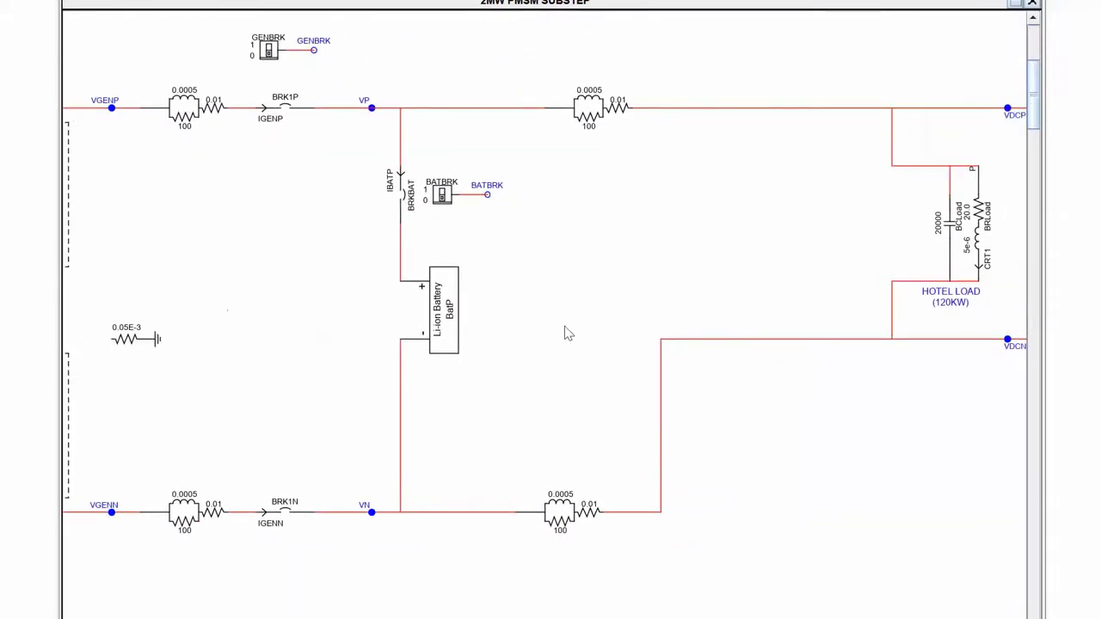
drag(875, 246, 755, 239)
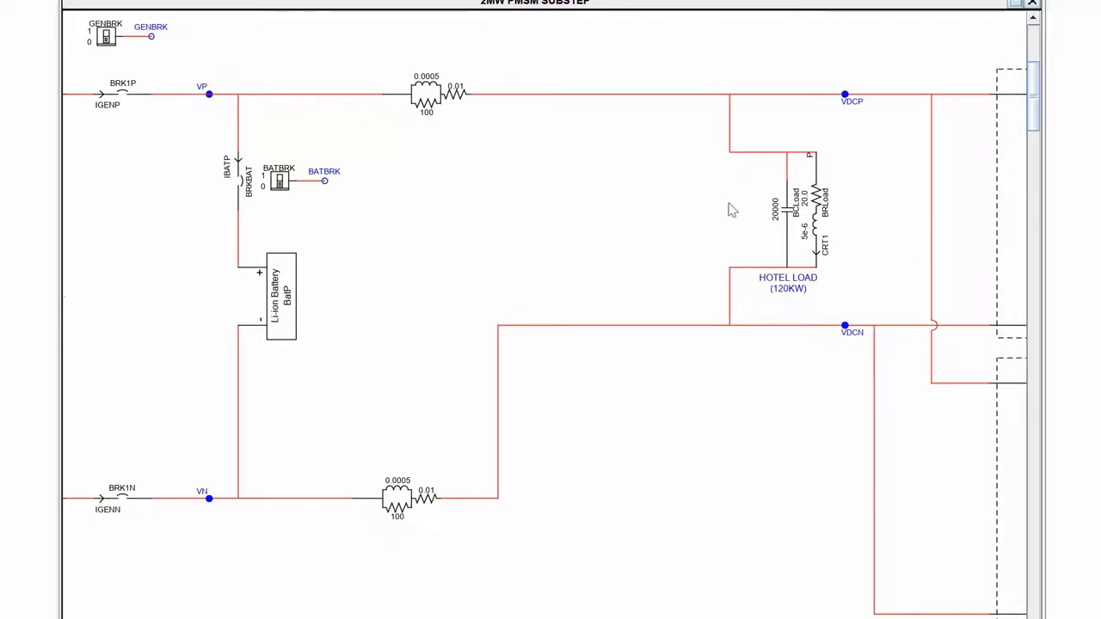
drag(882, 266, 479, 233)
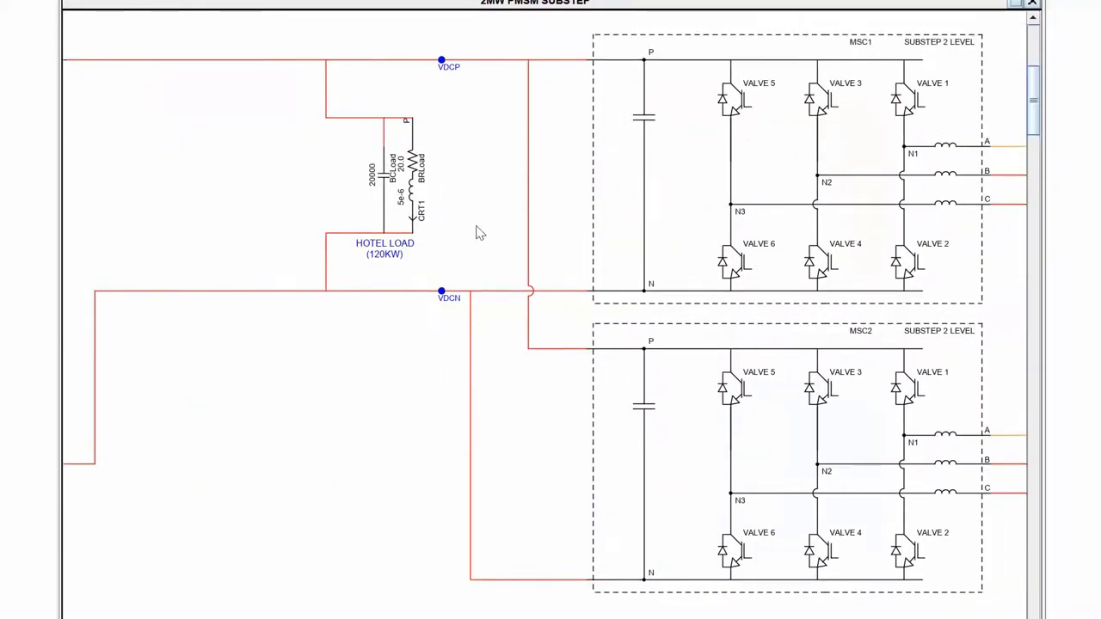
drag(852, 334, 537, 344)
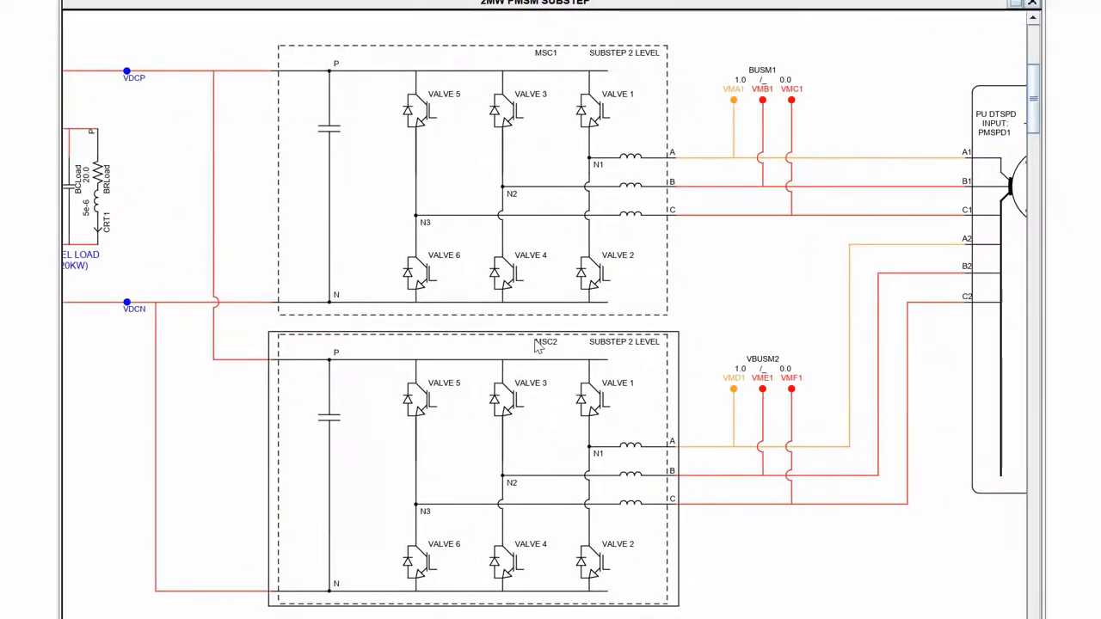
mouse_move(791, 276)
mouse_down()
mouse_move(680, 243)
mouse_move(538, 235)
mouse_up()
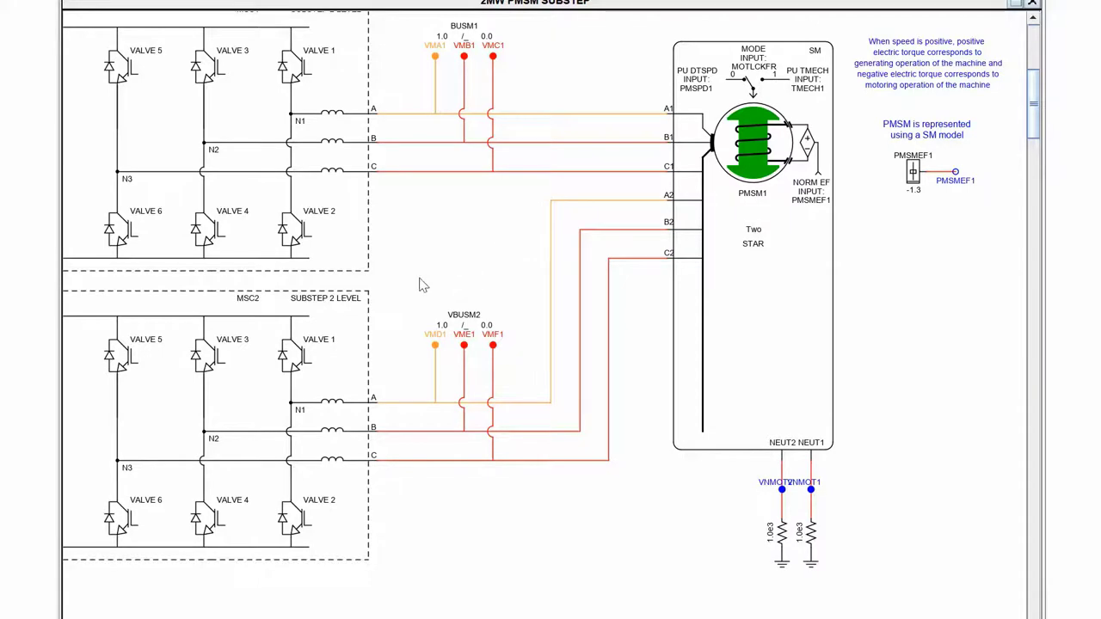
Step: Review the circuit back from the motor converters to generator GEN1 and its rectifiers, and close the 2MW PMSM SUBSTEP circuit
drag(420, 285, 890, 226)
drag(123, 295, 499, 388)
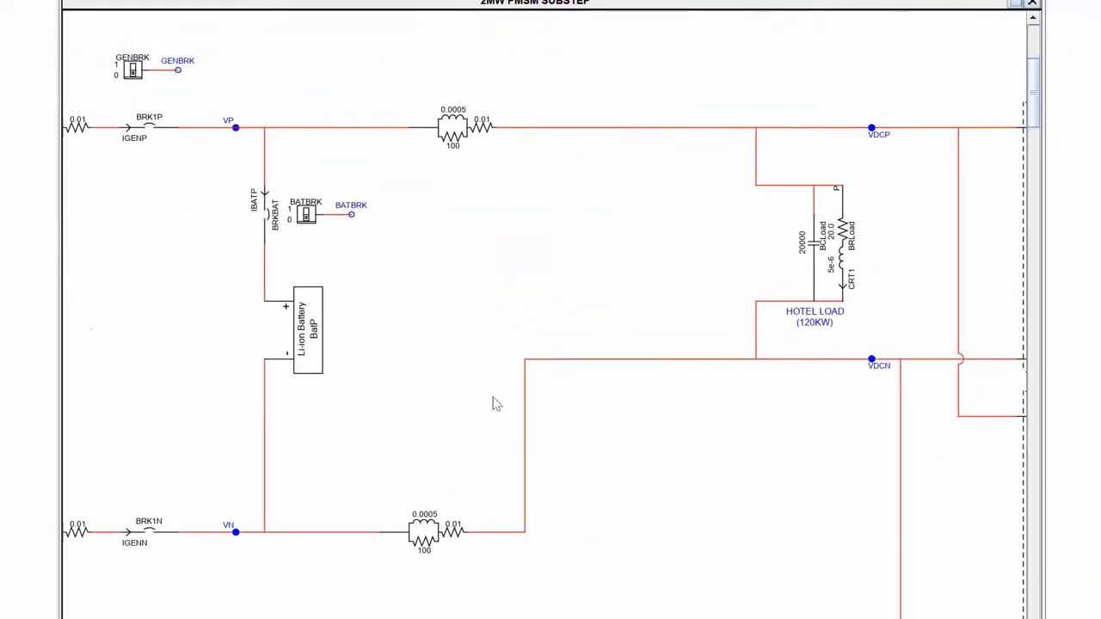
drag(133, 339, 785, 342)
drag(263, 372, 409, 368)
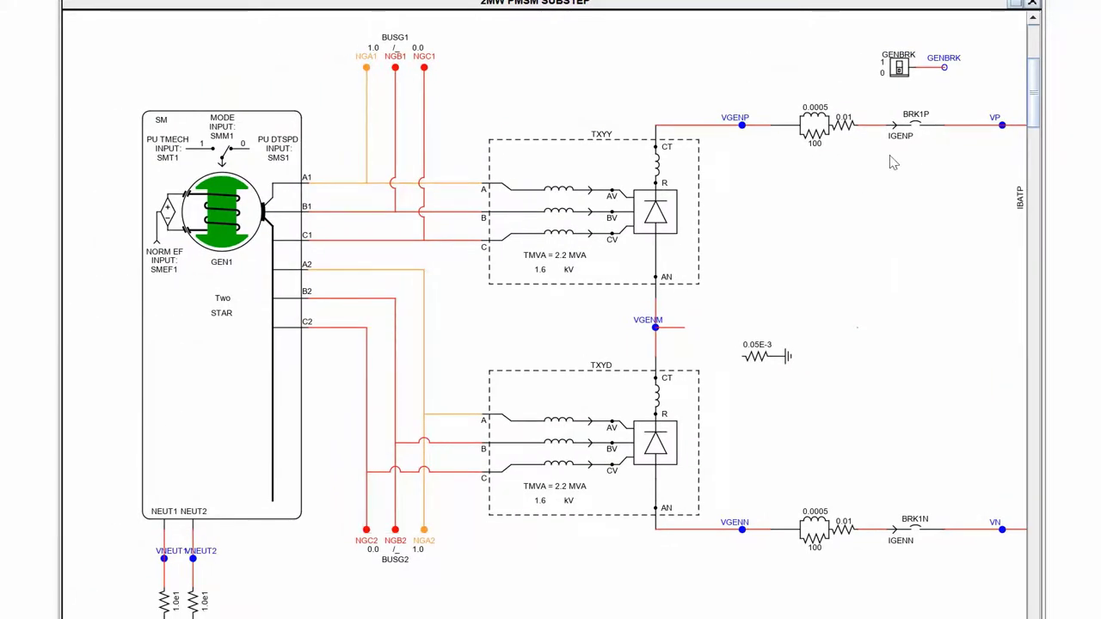
drag(892, 258, 816, 246)
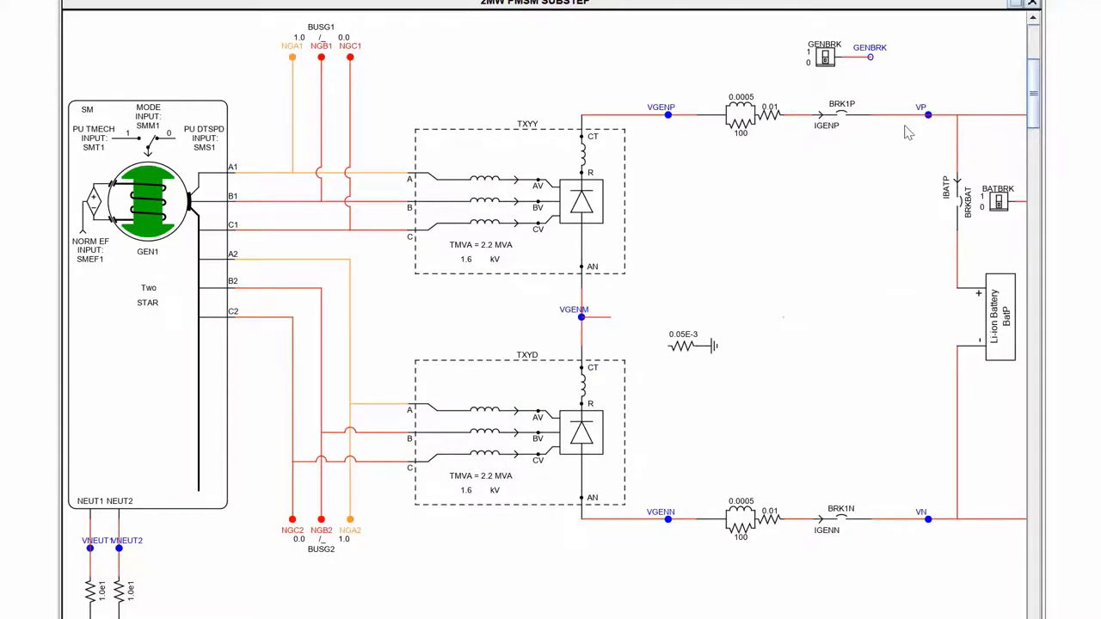
drag(267, 414, 401, 411)
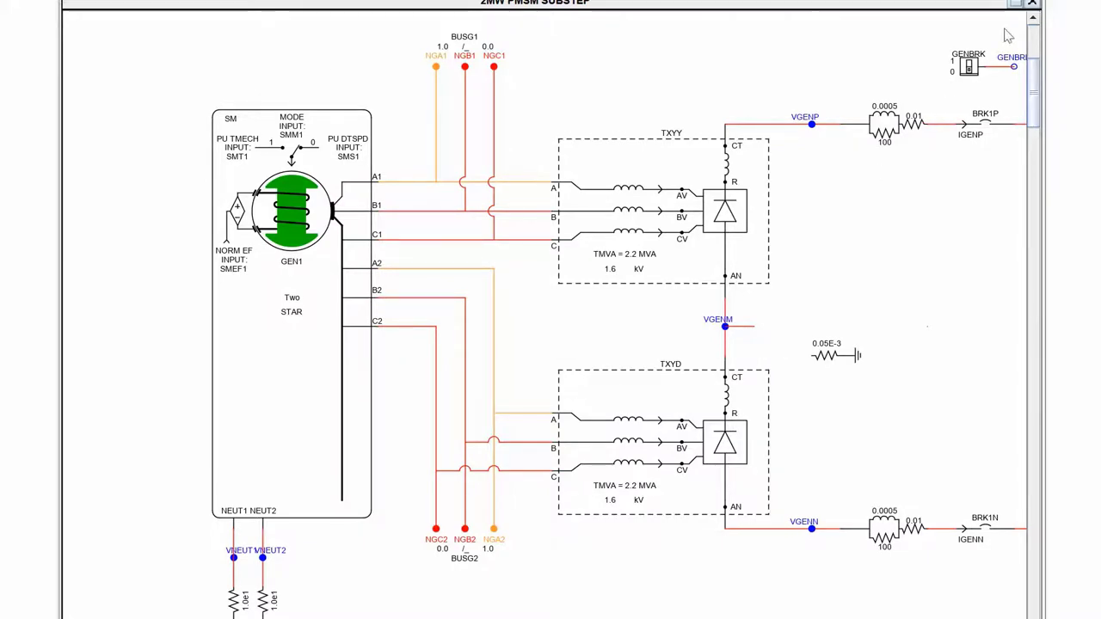
click(1034, 6)
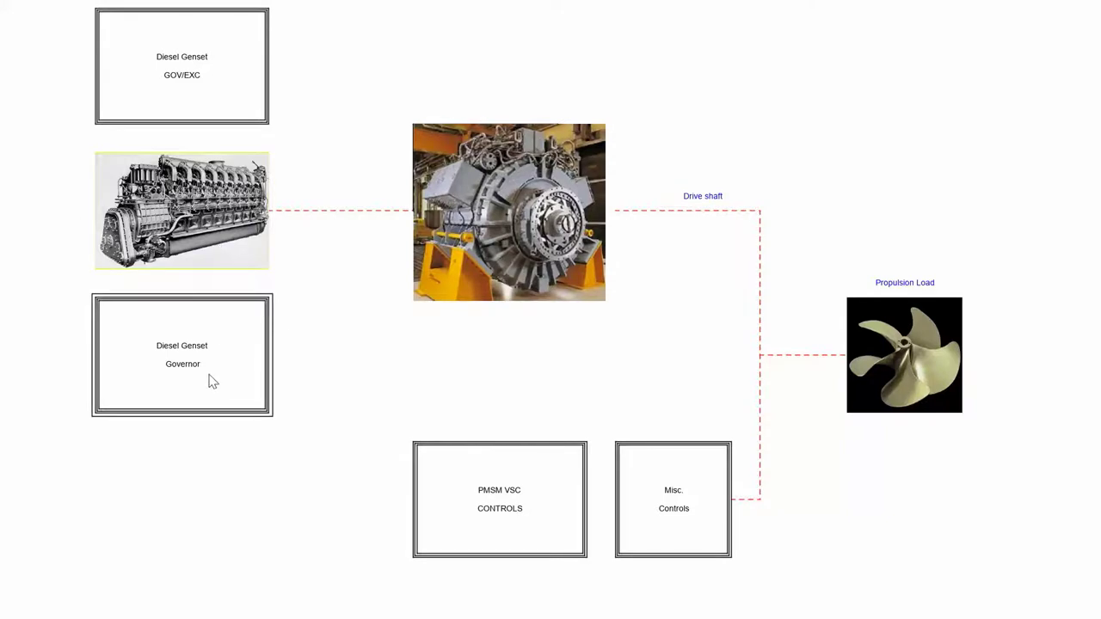
Step: Open the Diesel Genset GOV/EXC block, examine the simple exciter model through to the SMEF1 output, and close it
double_click(181, 75)
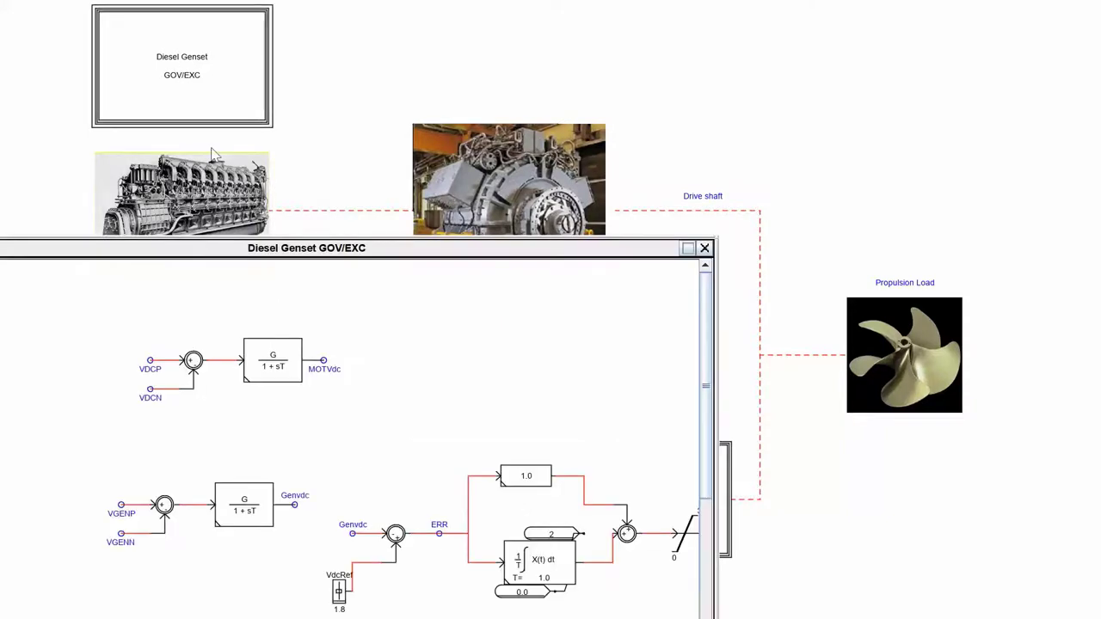
drag(603, 246, 861, 15)
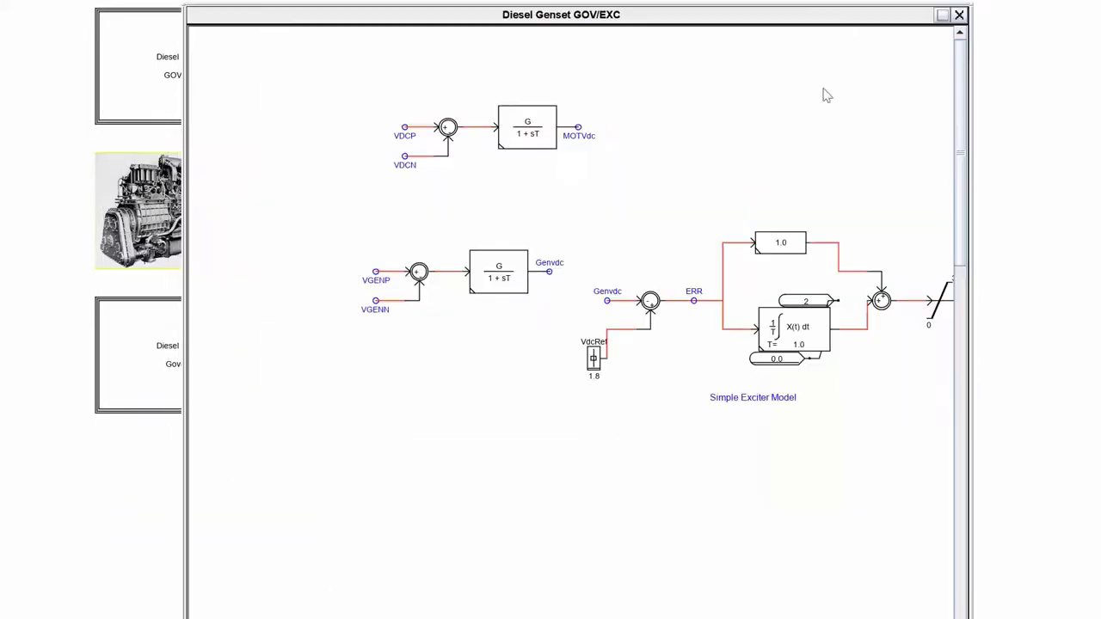
drag(745, 475, 565, 467)
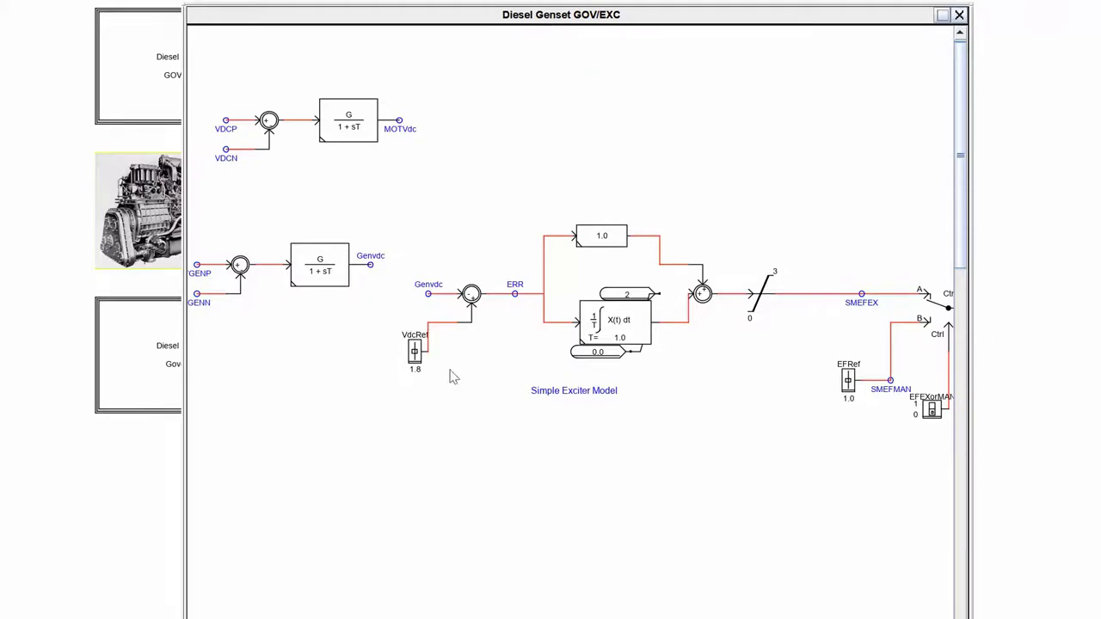
drag(729, 409, 499, 379)
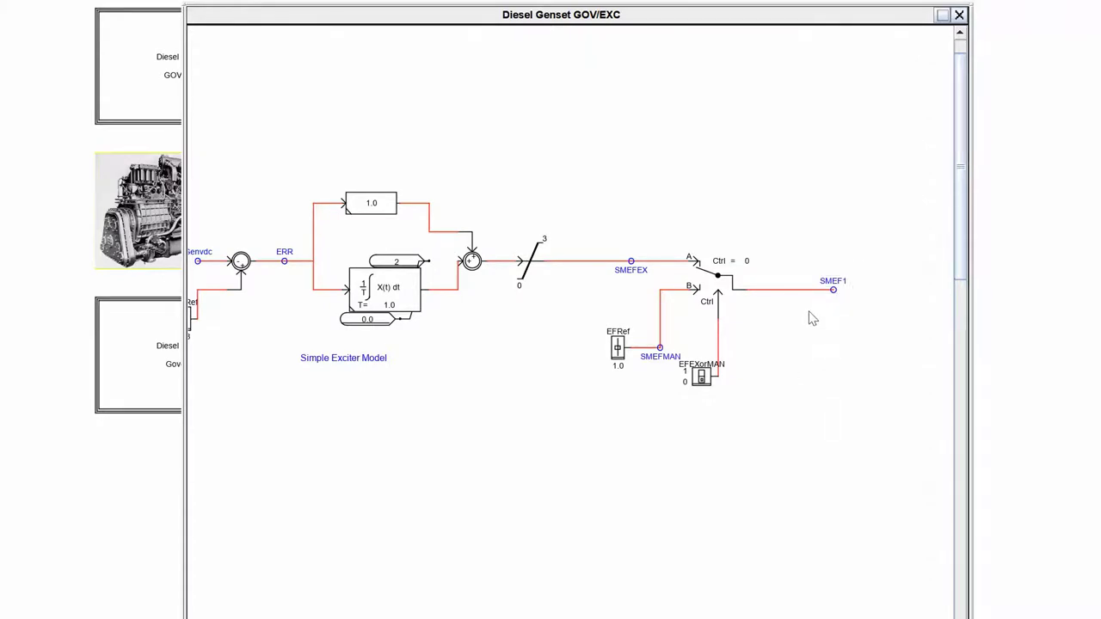
click(959, 16)
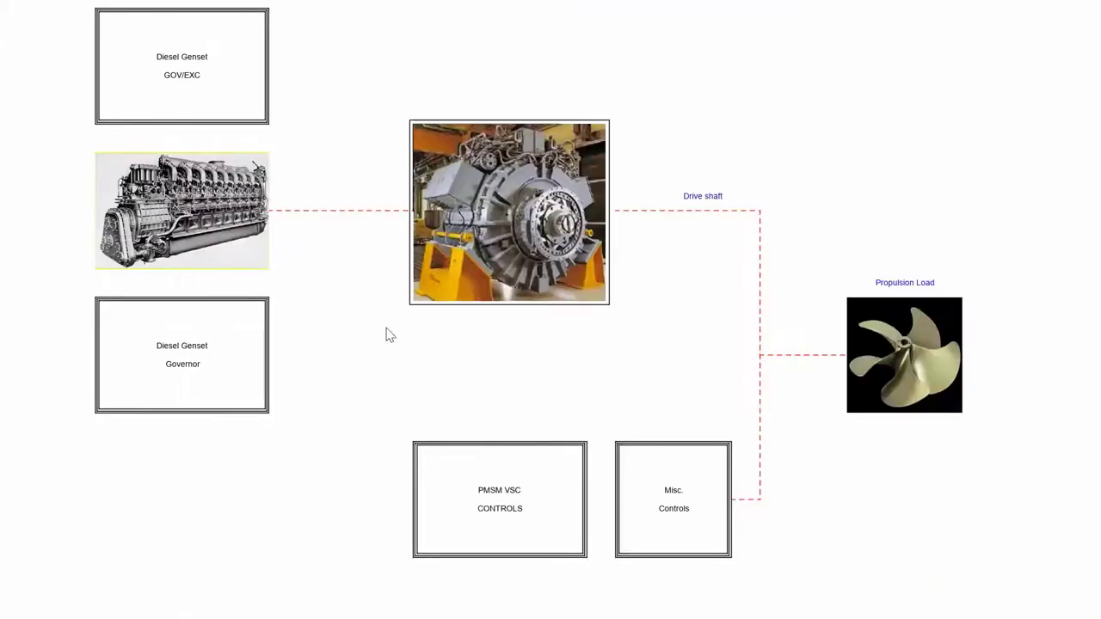
Step: Open the Diesel Genset Governor block, examine its shaft model and speed control loop, and close it
double_click(182, 404)
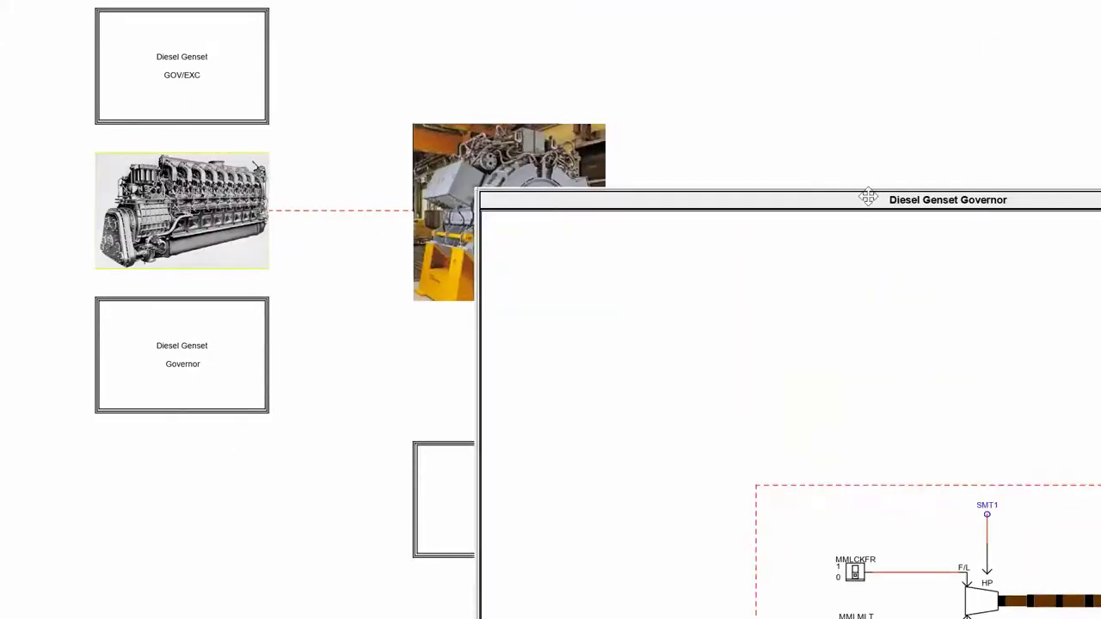
click(719, 133)
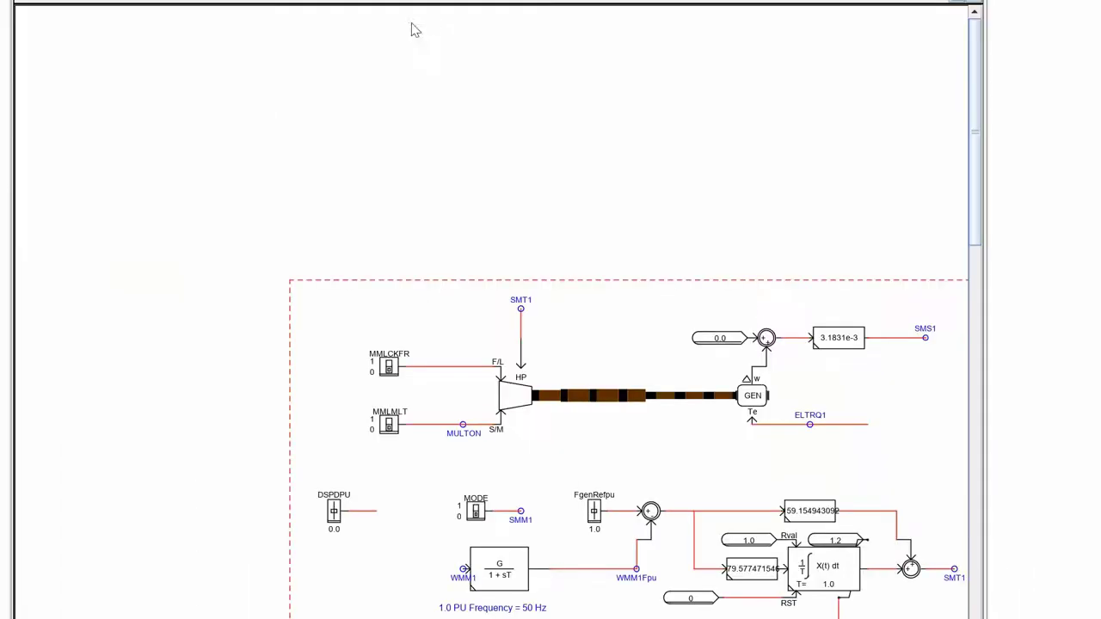
drag(659, 241, 530, 61)
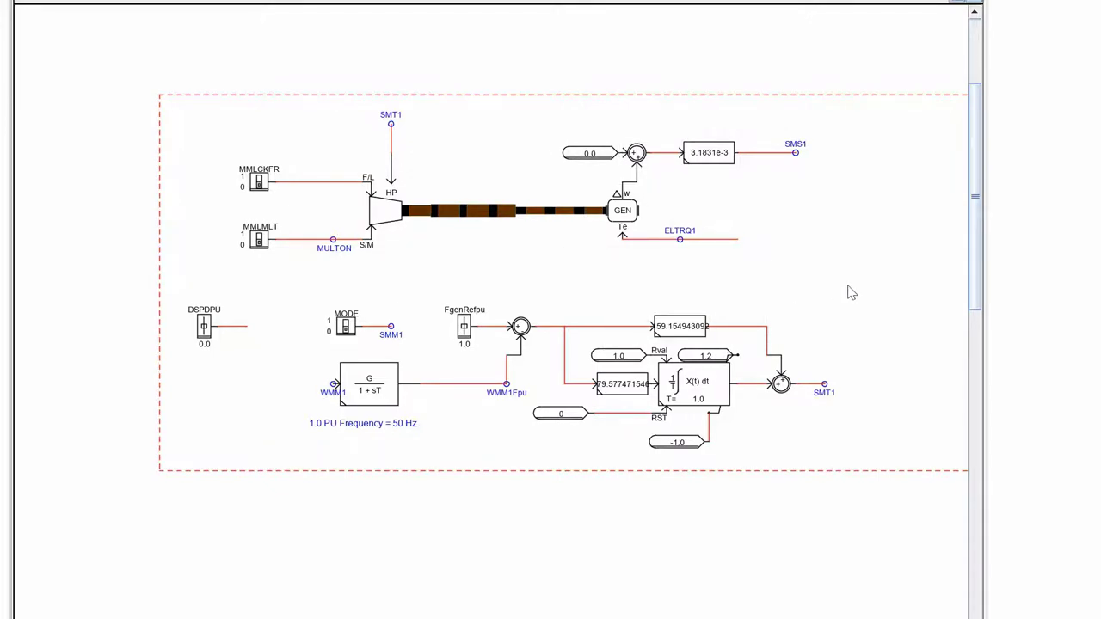
scroll(850, 290, up, 3)
scroll(634, 216, down, 8)
scroll(634, 216, right, 6)
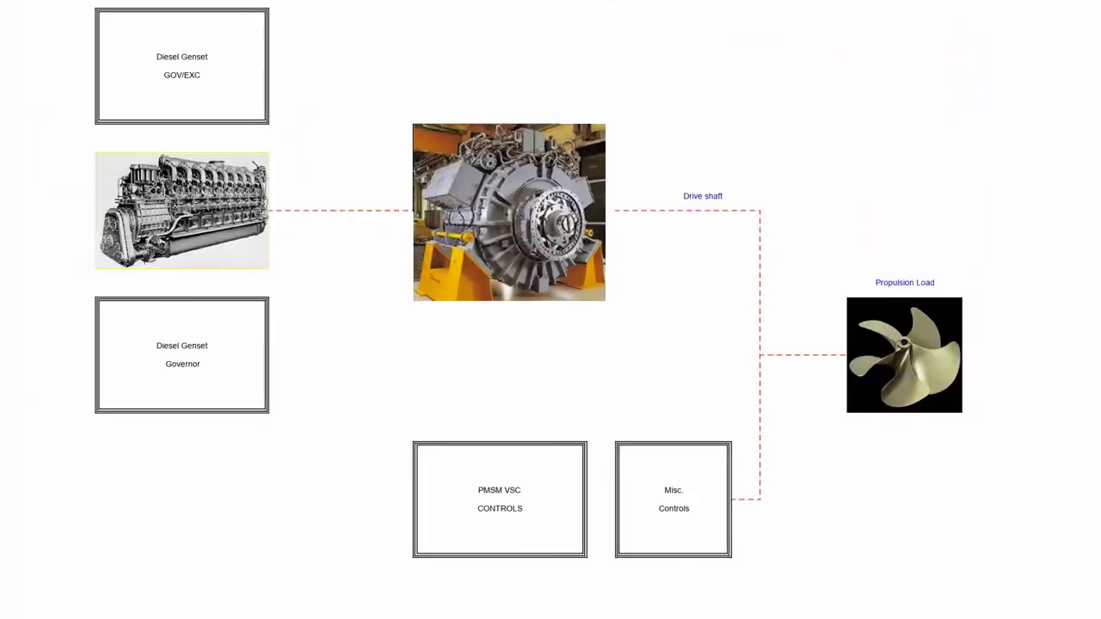
Step: Reopen the 2MW PMSM SUBSTEP circuit, examine the TXYY and TXYD rectifiers fed by GEN1, and close it
double_click(561, 258)
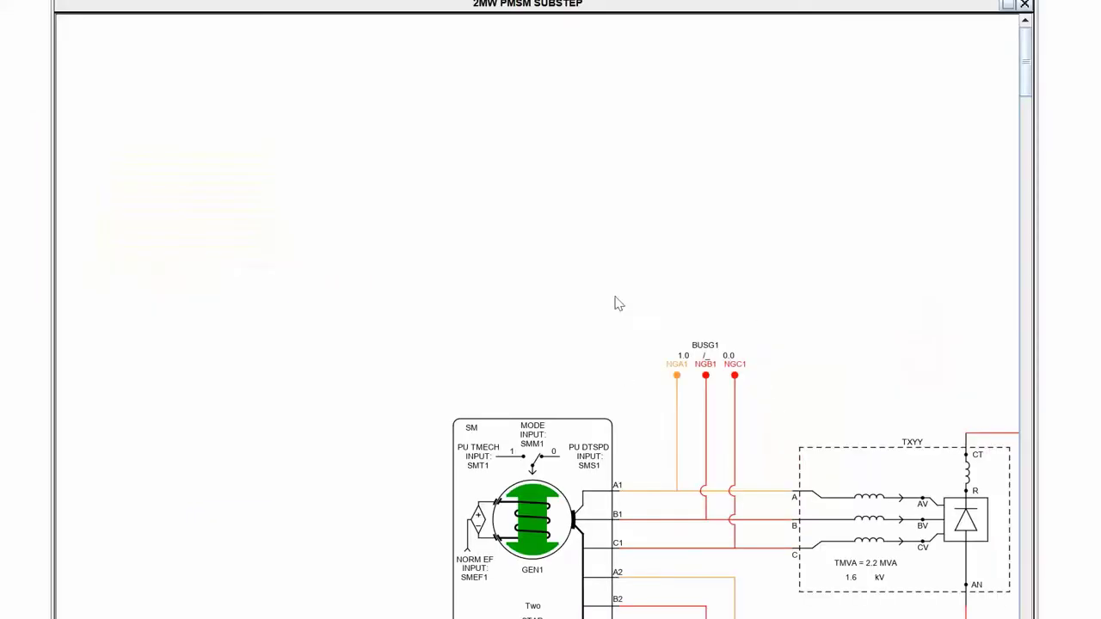
scroll(545, 163, down, 5)
scroll(546, 162, right, 5)
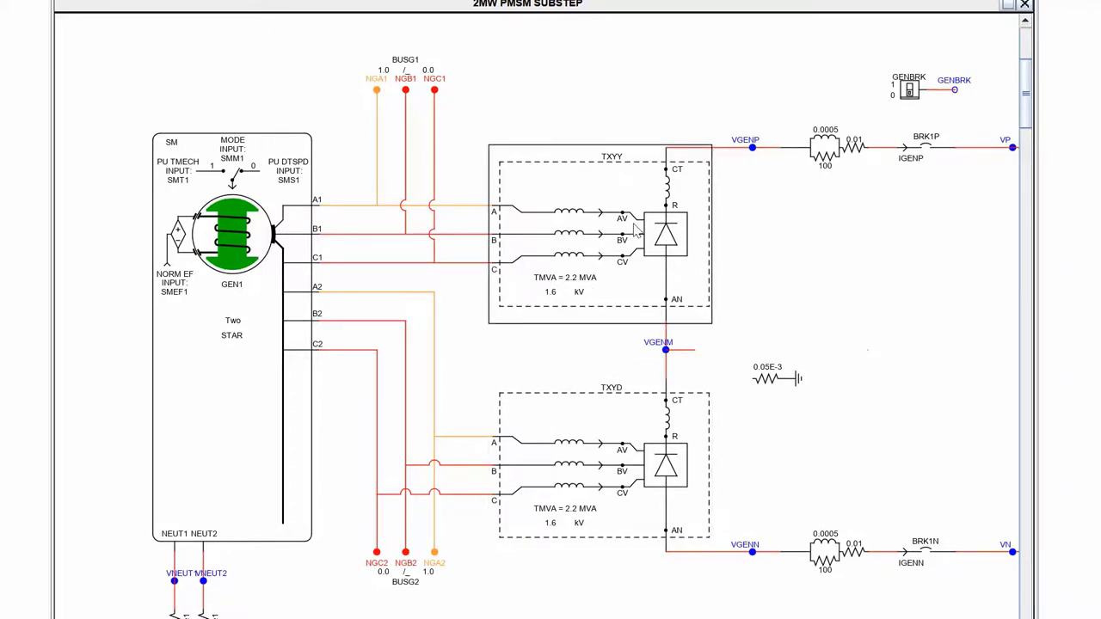
click(762, 143)
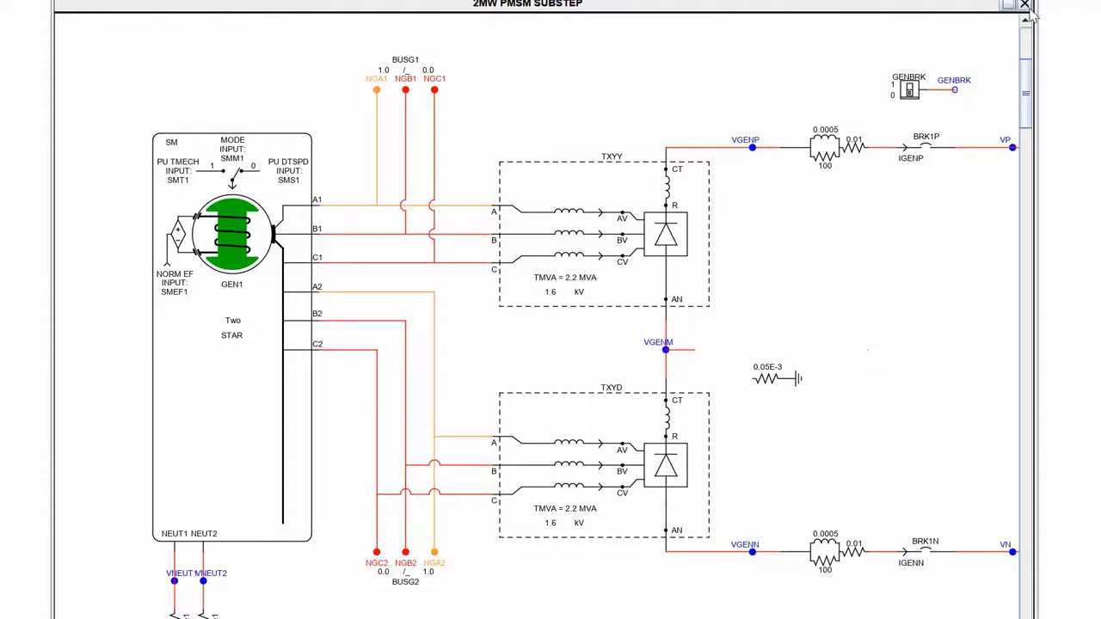
click(1026, 6)
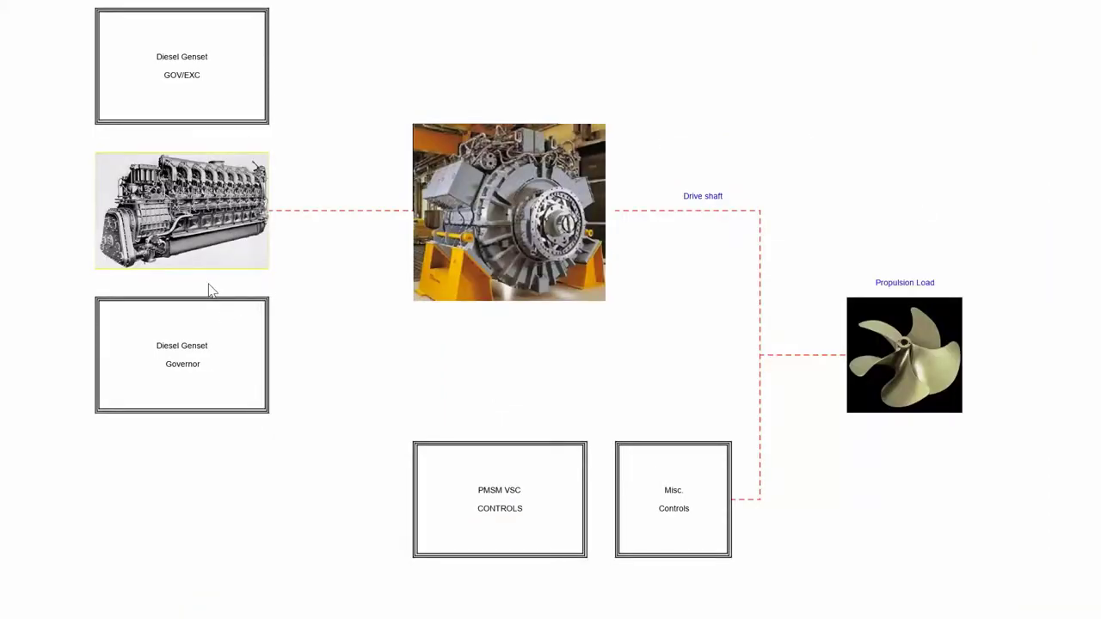
Step: Reopen the Diesel Genset GOV/EXC block, examine the rectifier firing pulse generator logic, and close it
double_click(240, 93)
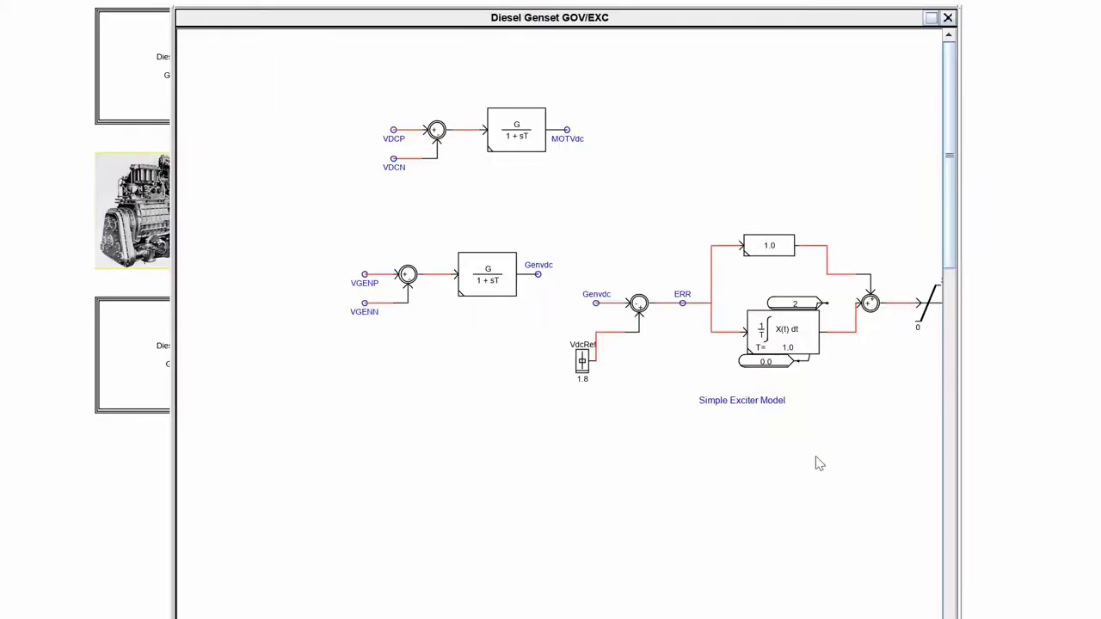
drag(819, 464, 322, 318)
drag(814, 411, 287, 425)
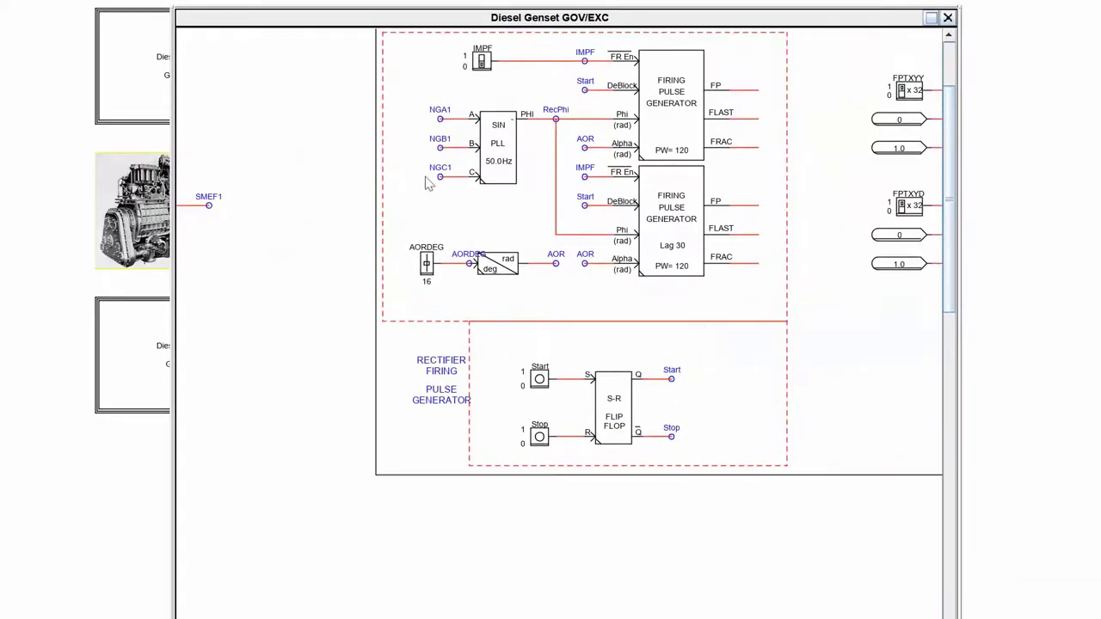
scroll(591, 202, down, 3)
drag(734, 207, 598, 392)
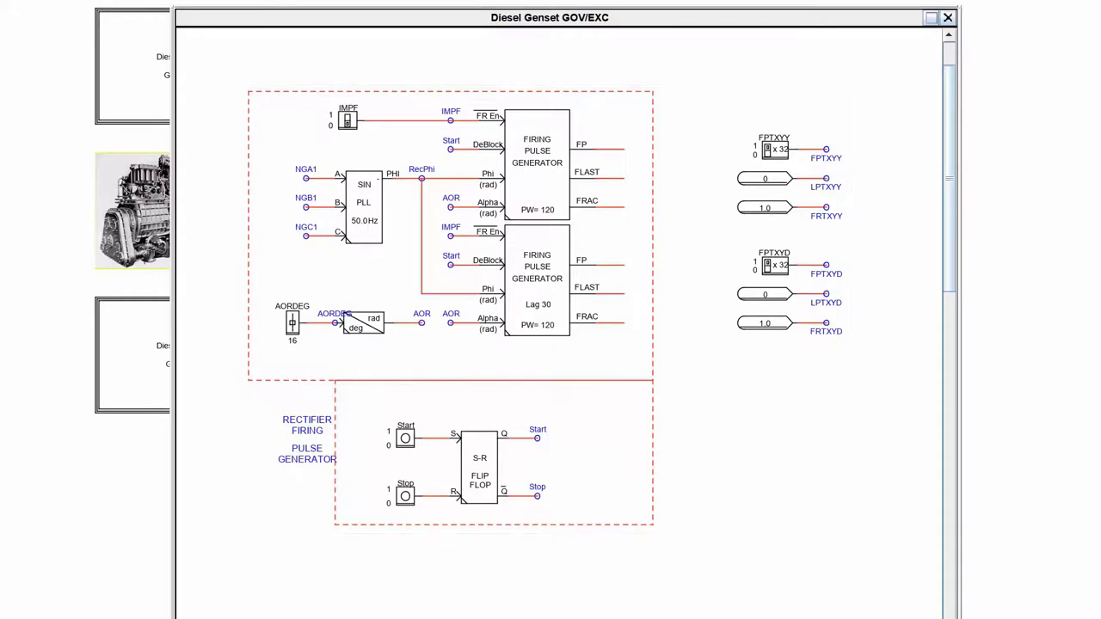
click(947, 17)
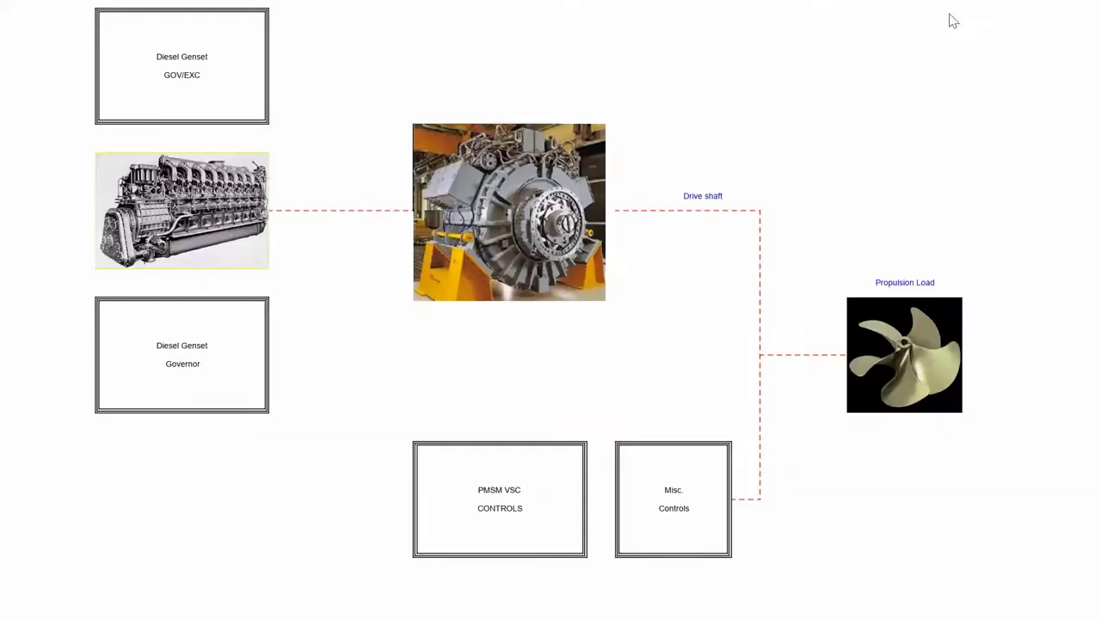
Step: Reopen the 2MW PMSM SUBSTEP circuit, review the configuration and cell parameters of Li-ion battery BatP, and close them without saving
double_click(512, 267)
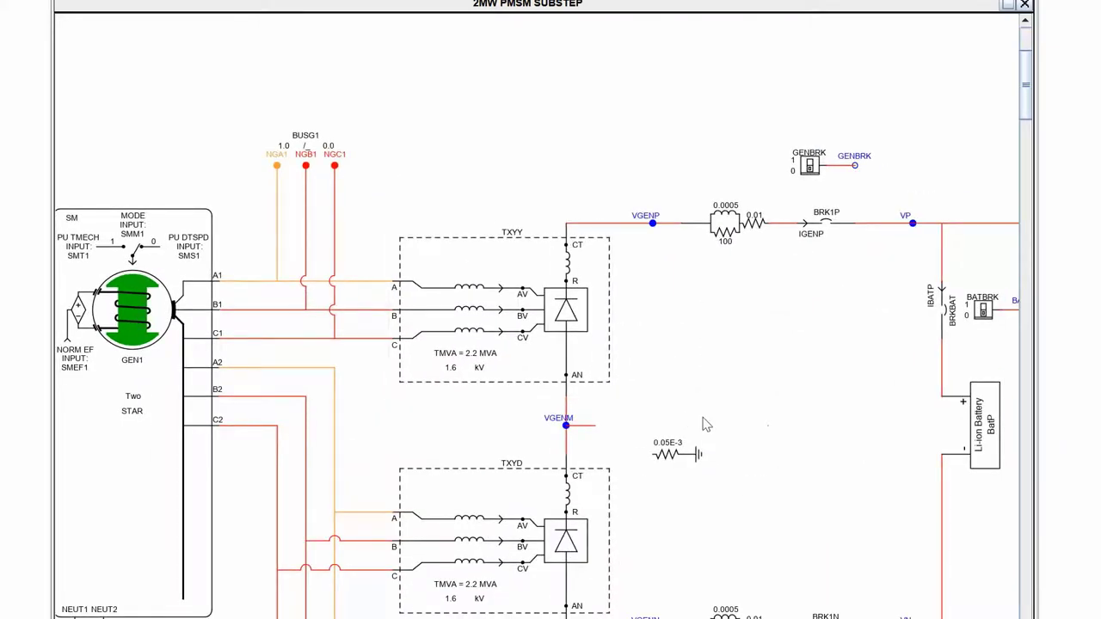
drag(820, 413, 652, 268)
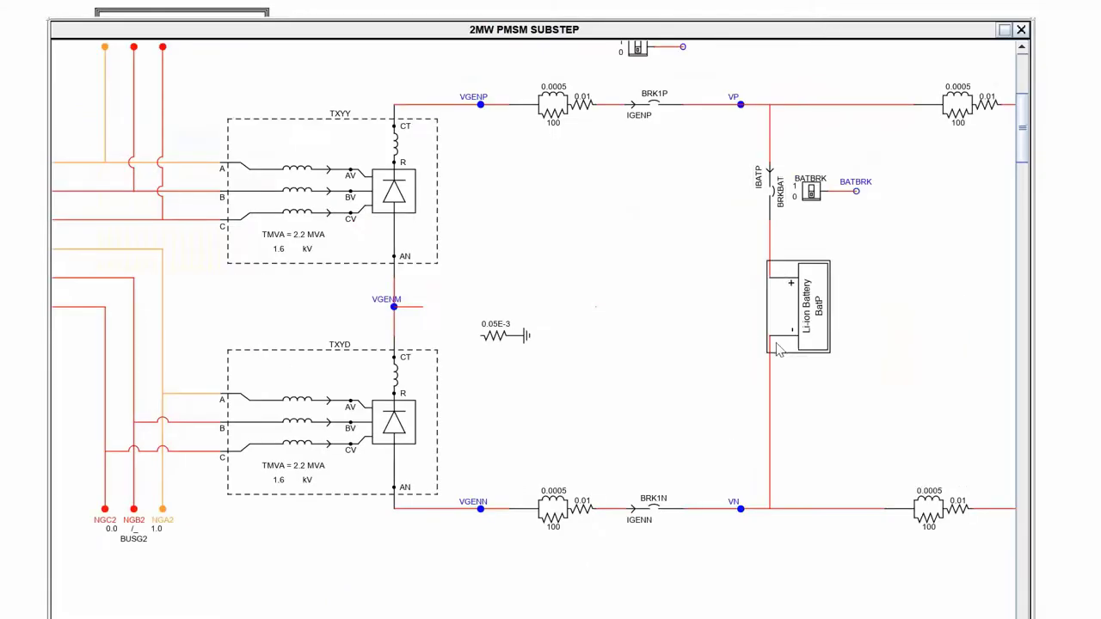
drag(773, 389, 700, 389)
click(742, 334)
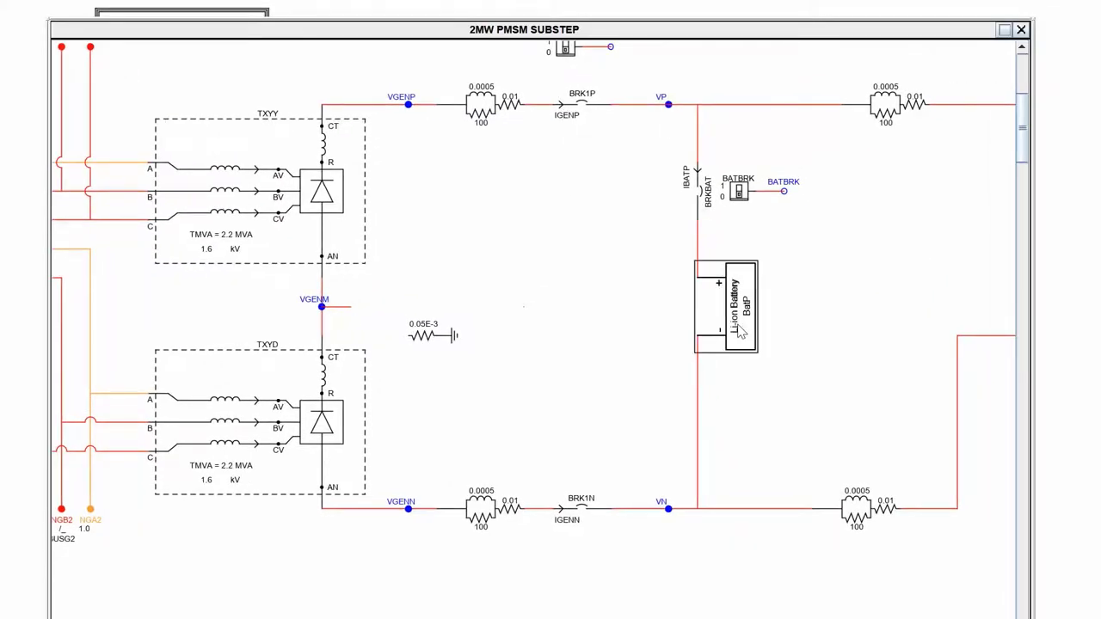
double_click(741, 334)
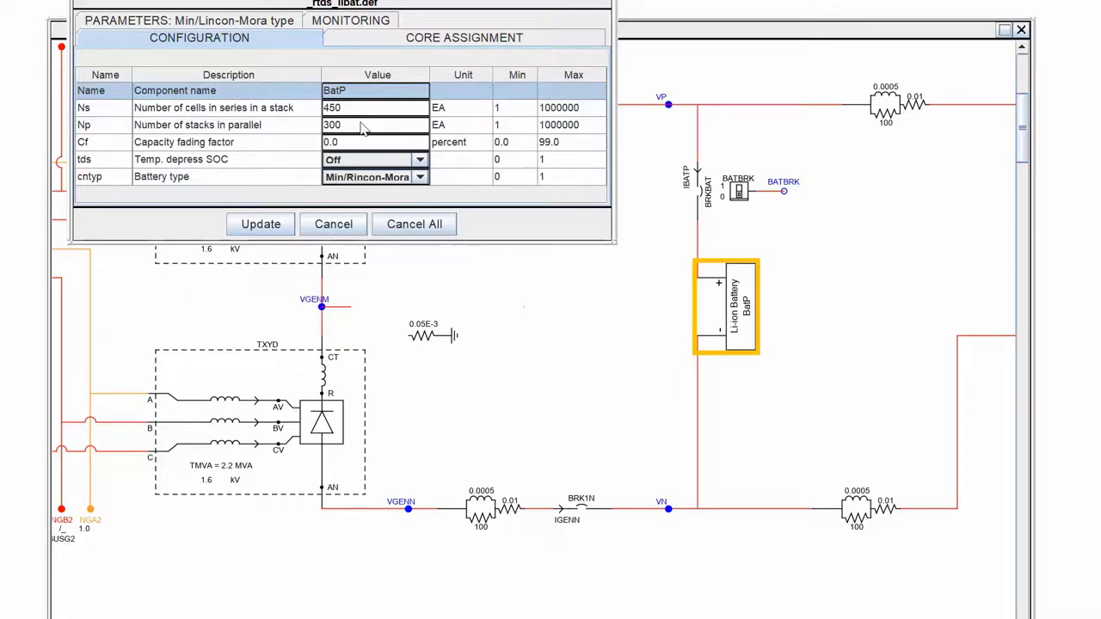
click(268, 20)
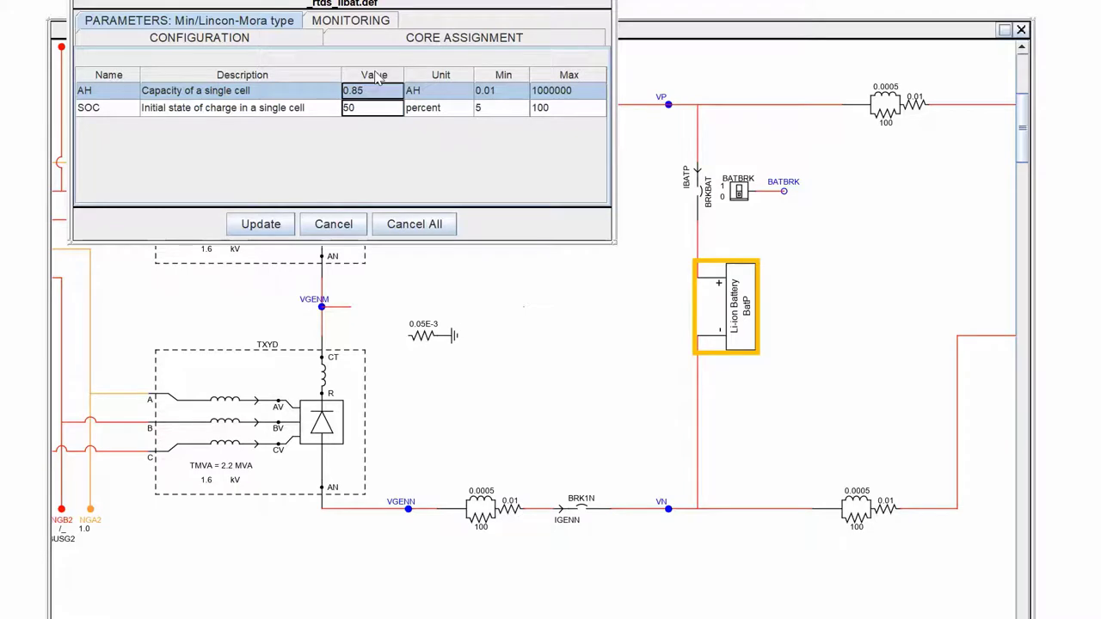
click(338, 225)
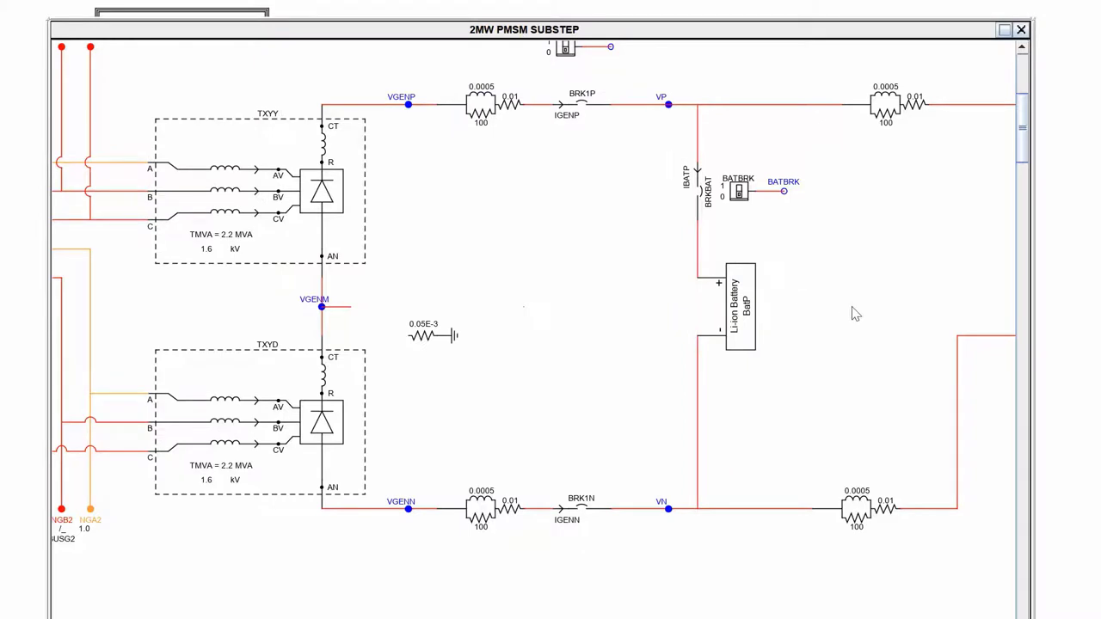
Step: Examine the hotel load, the MSC1 and MSC2 two-level converters and the PMSM1 motor in the 2MW PMSM SUBSTEP circuit, and close it
drag(855, 314, 222, 379)
drag(695, 508, 546, 438)
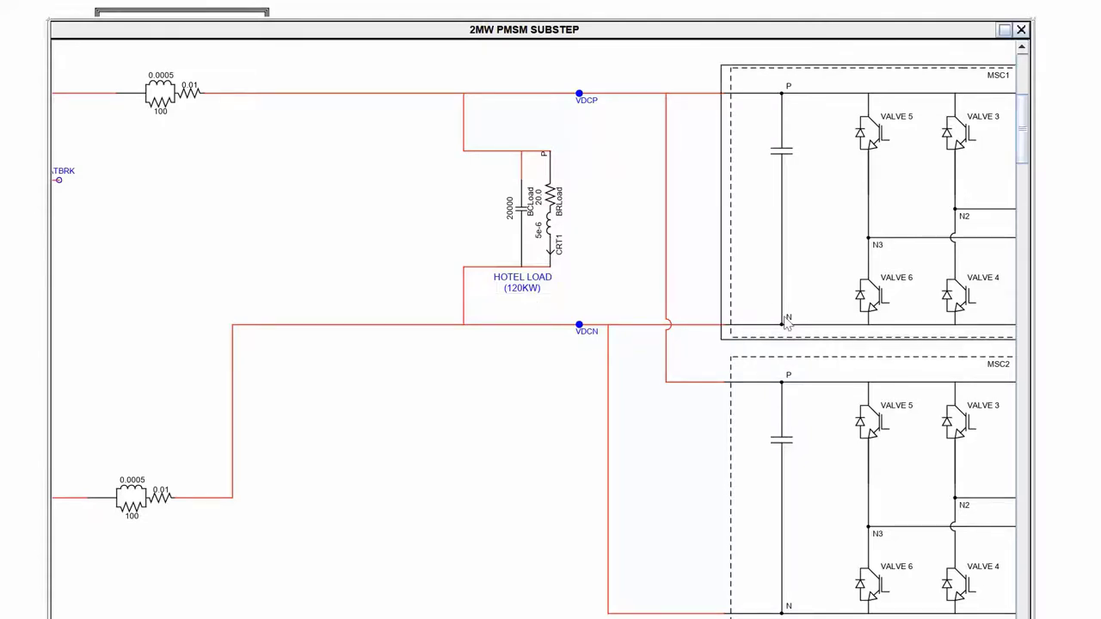
scroll(800, 327, down, 3)
drag(829, 349, 374, 468)
drag(971, 164, 677, 245)
click(476, 299)
drag(752, 285, 631, 278)
click(473, 201)
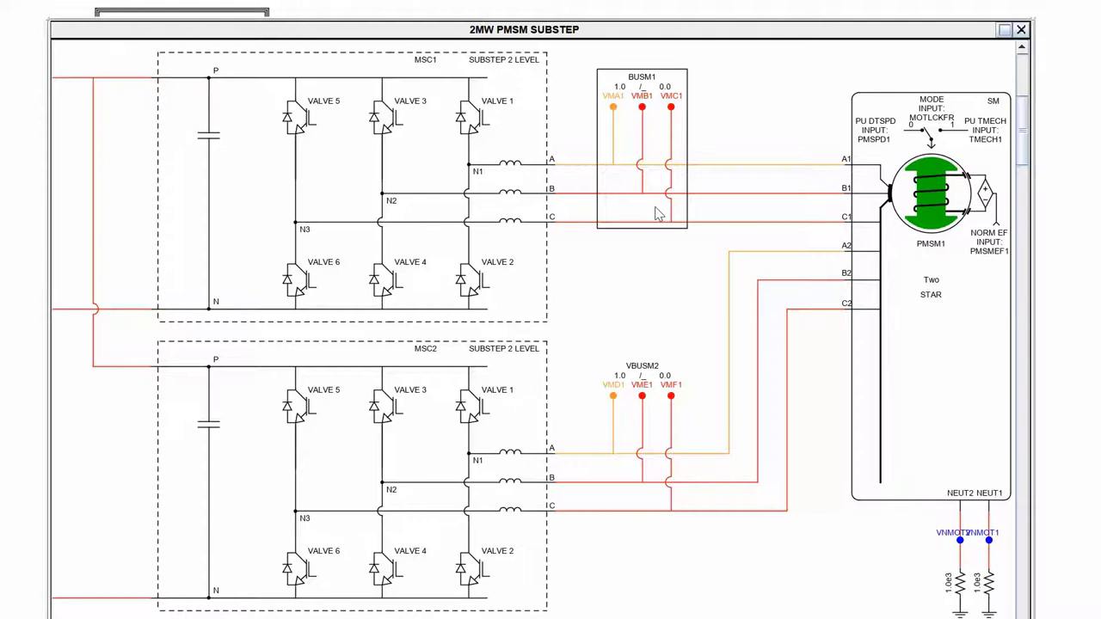
click(1021, 29)
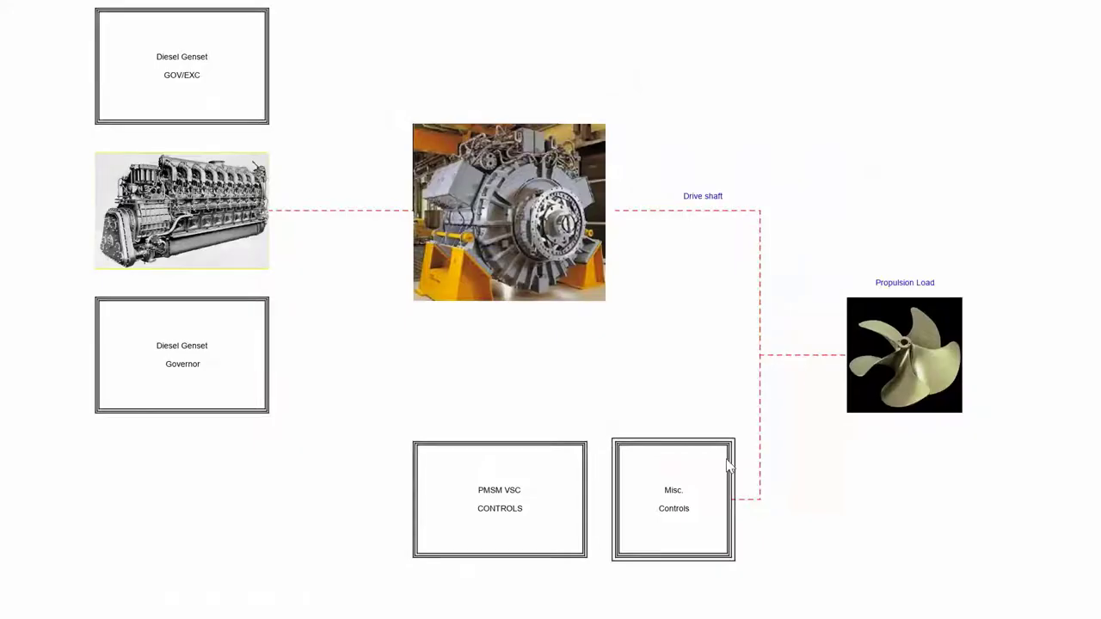
Step: Open the PMSM VSC CONTROLS block, trace its dq transformation, current regulator and modulation waveform logic, and close it
double_click(496, 518)
drag(1000, 101, 241, 10)
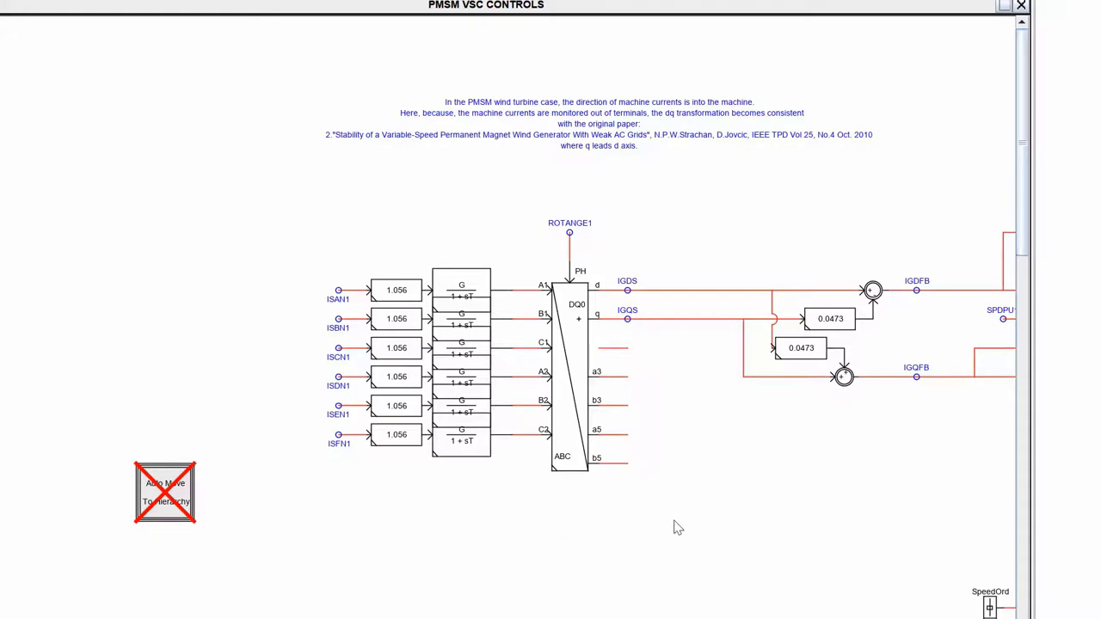
drag(688, 524, 627, 448)
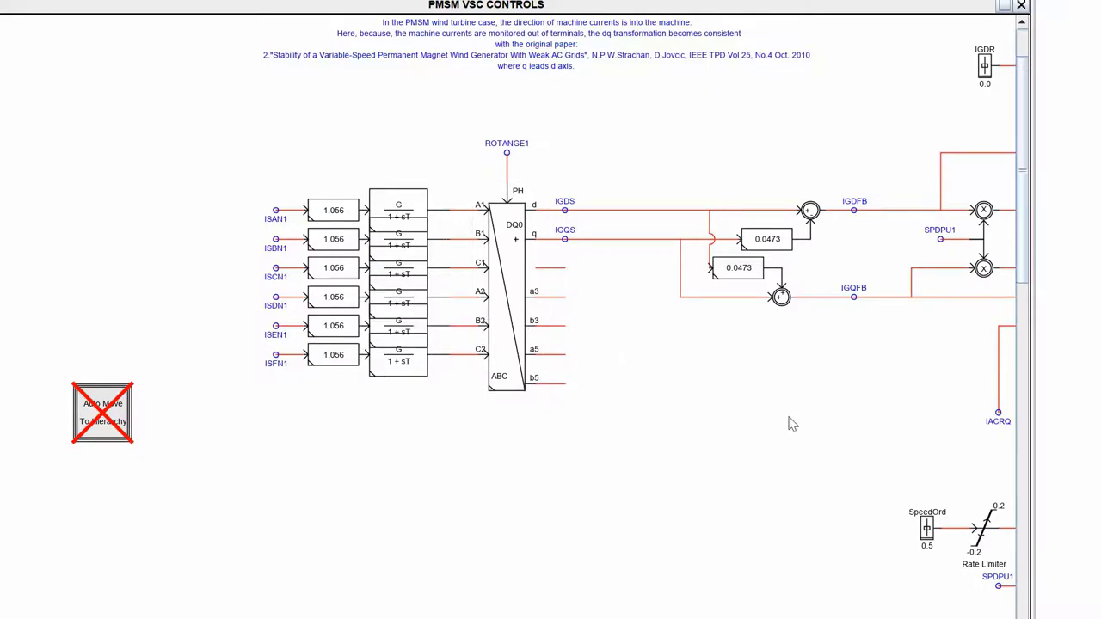
drag(792, 419, 604, 427)
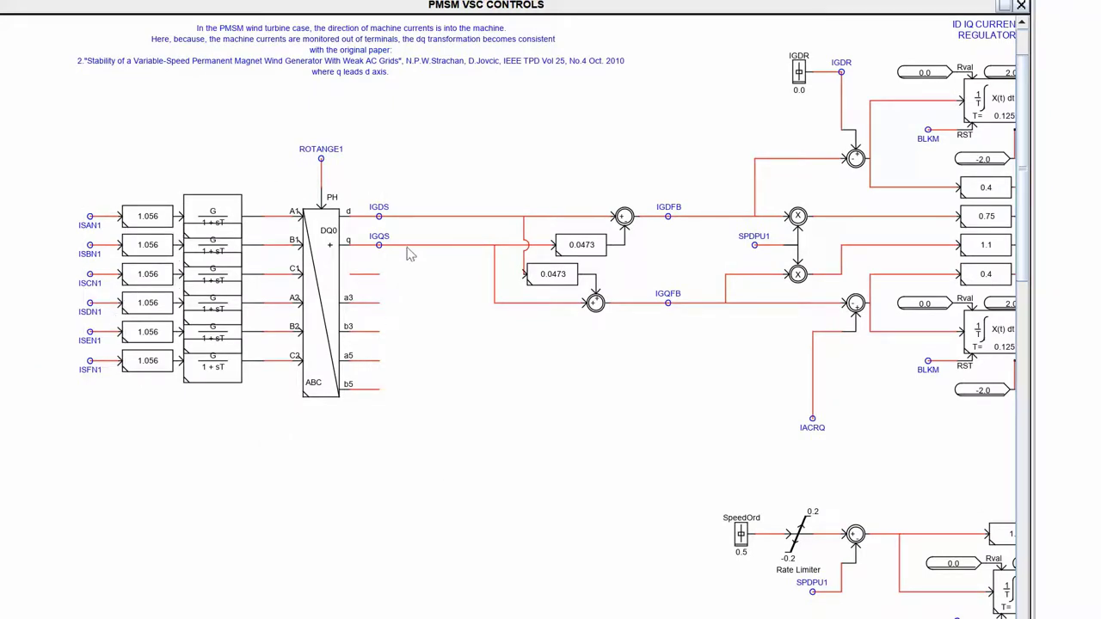
drag(654, 398, 289, 443)
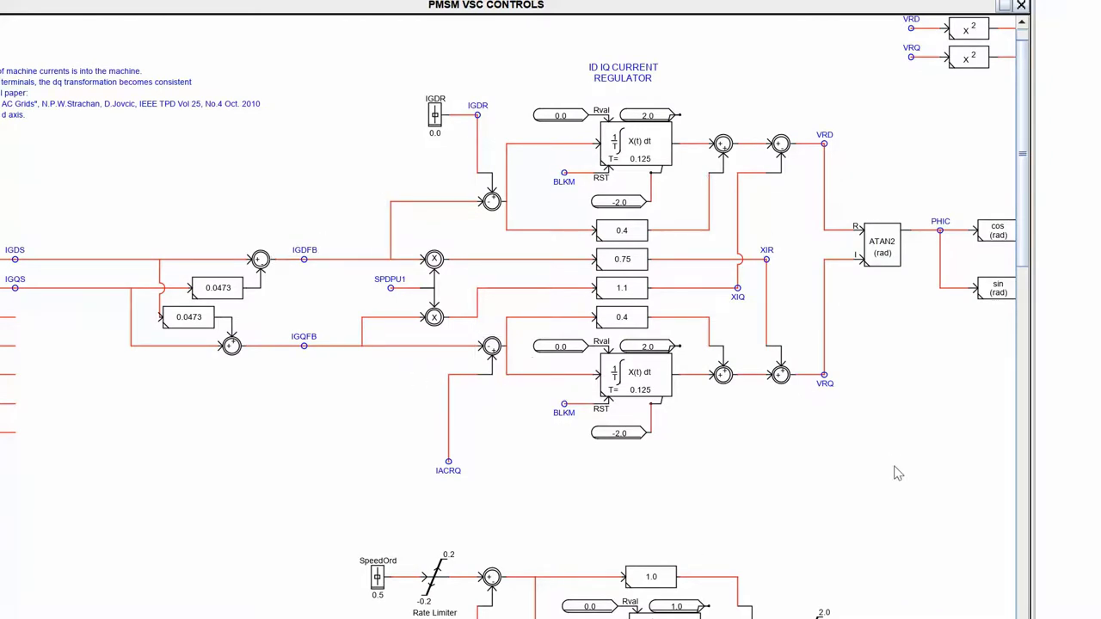
drag(895, 443, 865, 373)
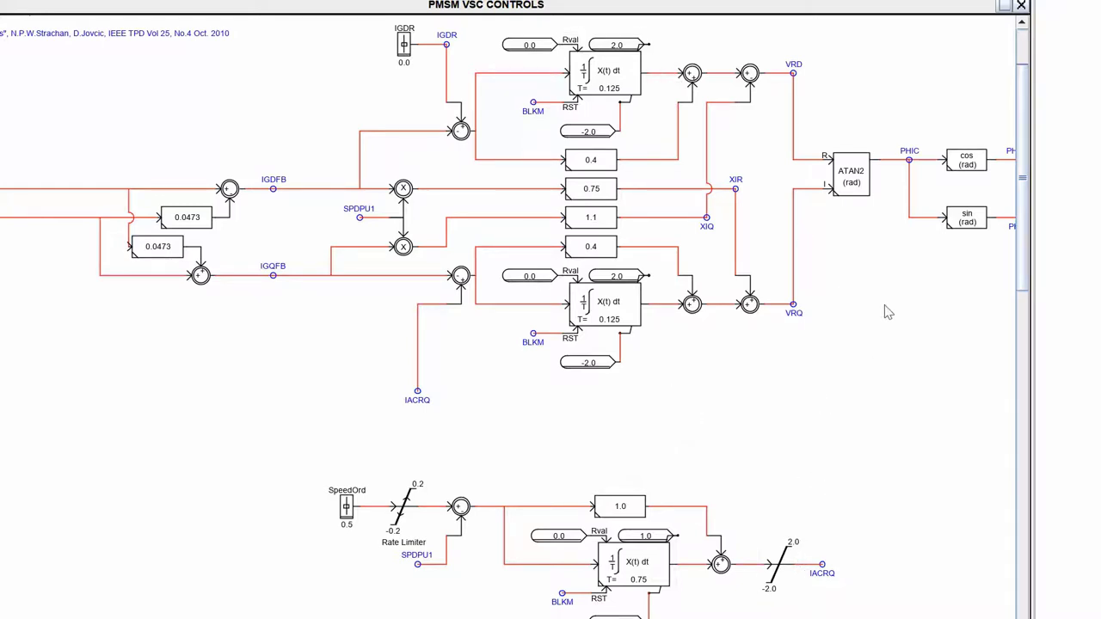
drag(897, 398, 493, 402)
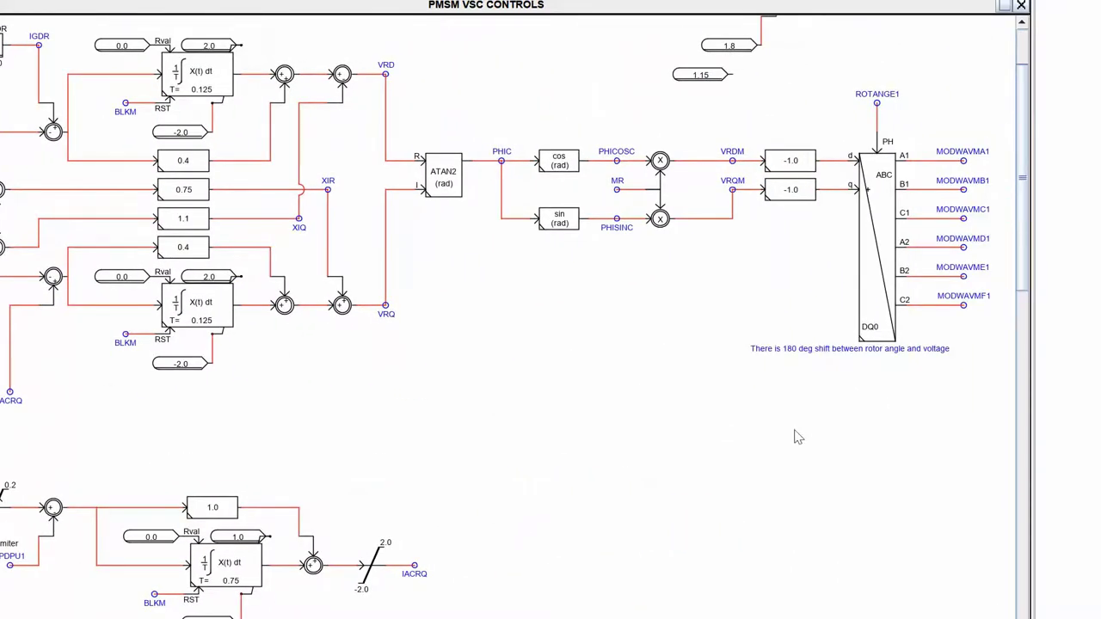
drag(722, 342, 660, 418)
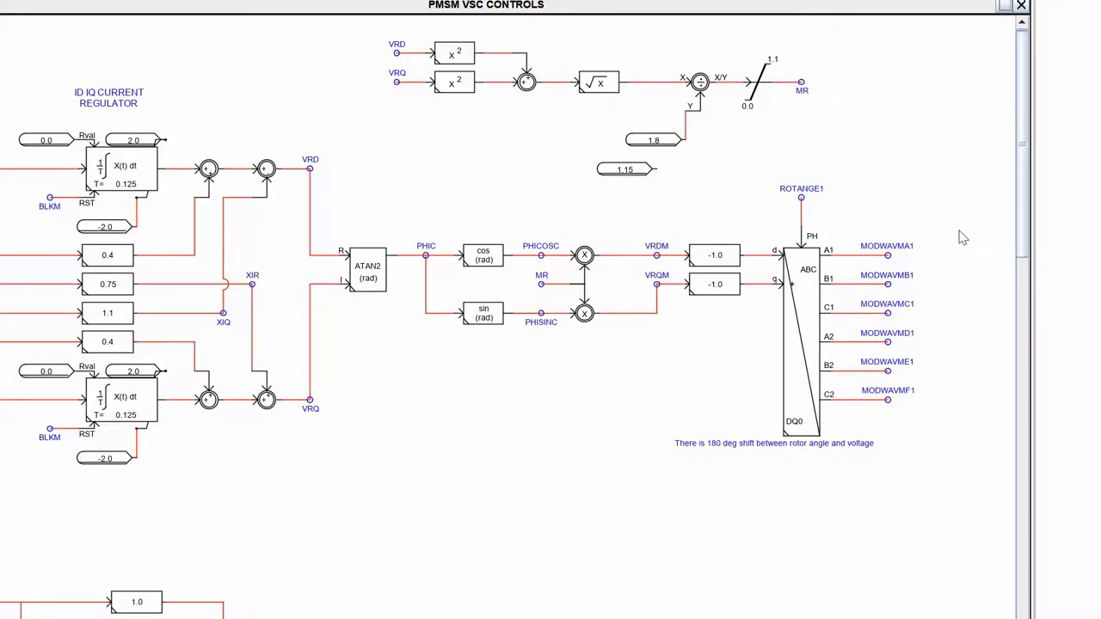
scroll(800, 451, down, 2)
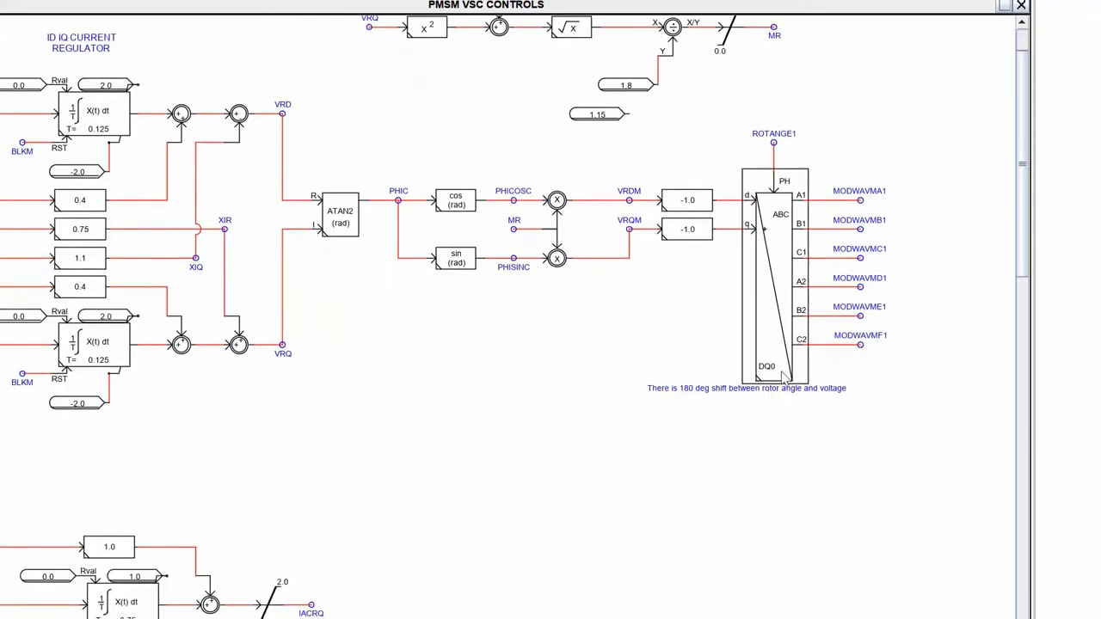
click(1024, 6)
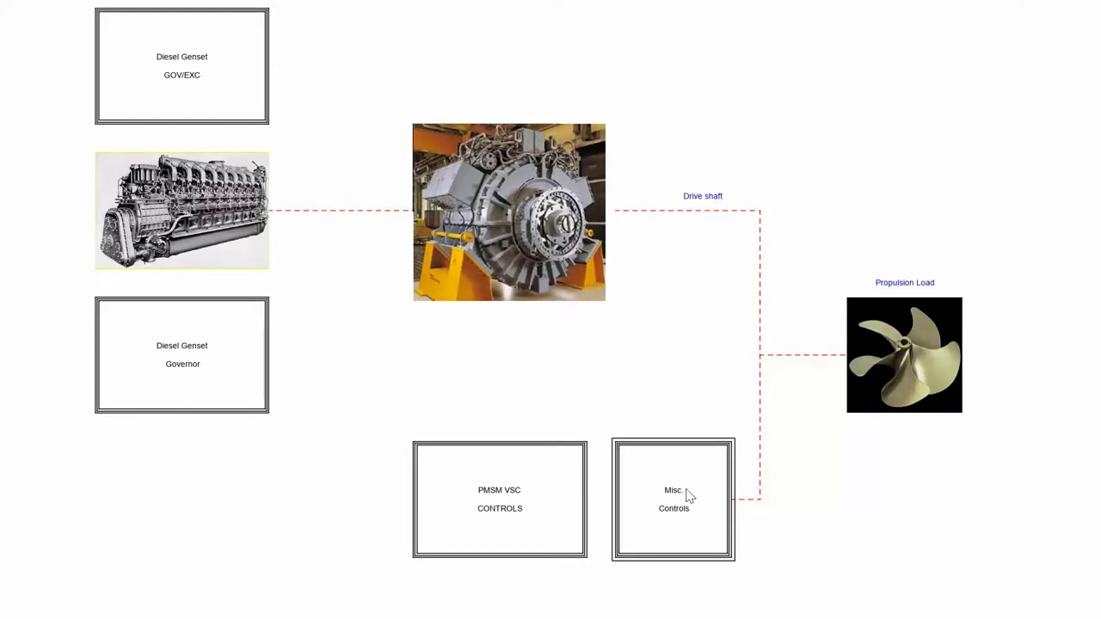
Step: Open the Propulsion Load block, examine the motor's torque load logic and shaft model, and close it
double_click(910, 342)
drag(1005, 253, 344, 18)
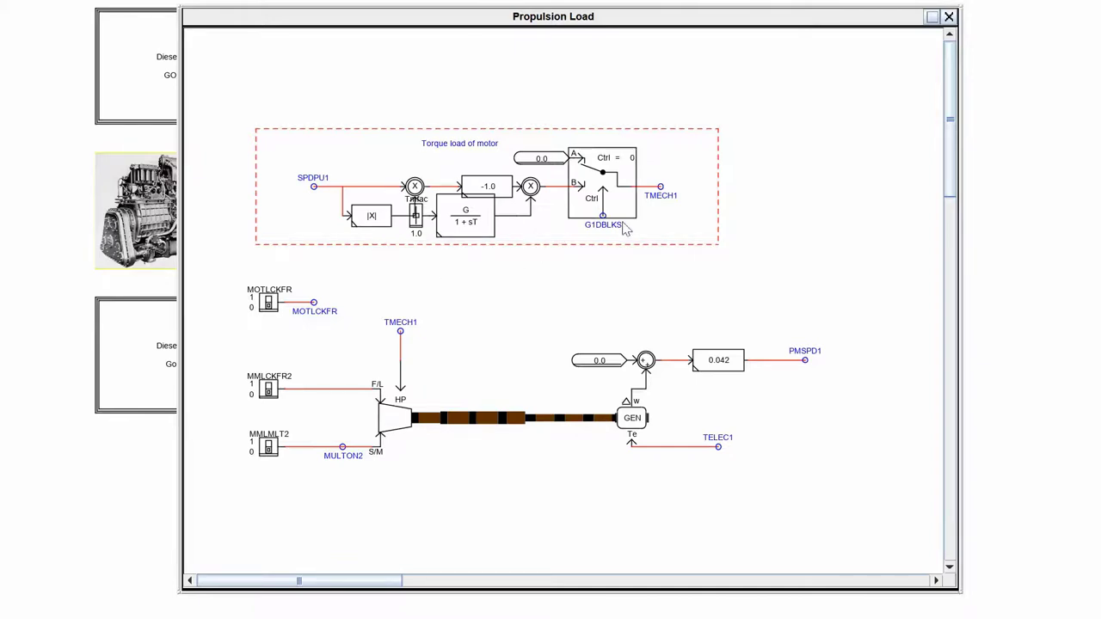
click(425, 234)
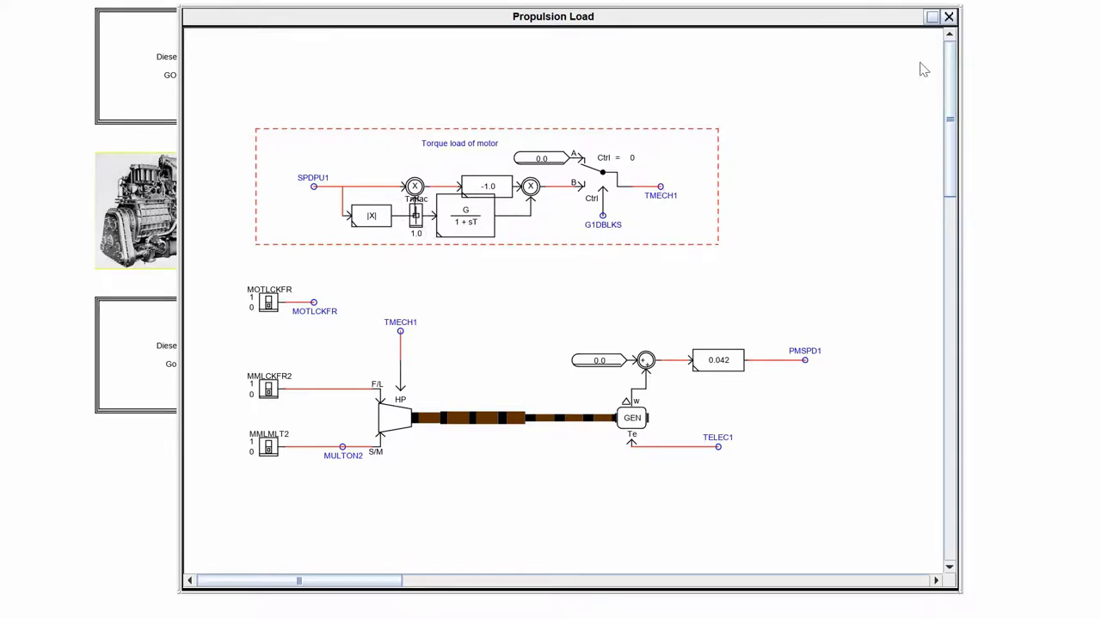
click(949, 17)
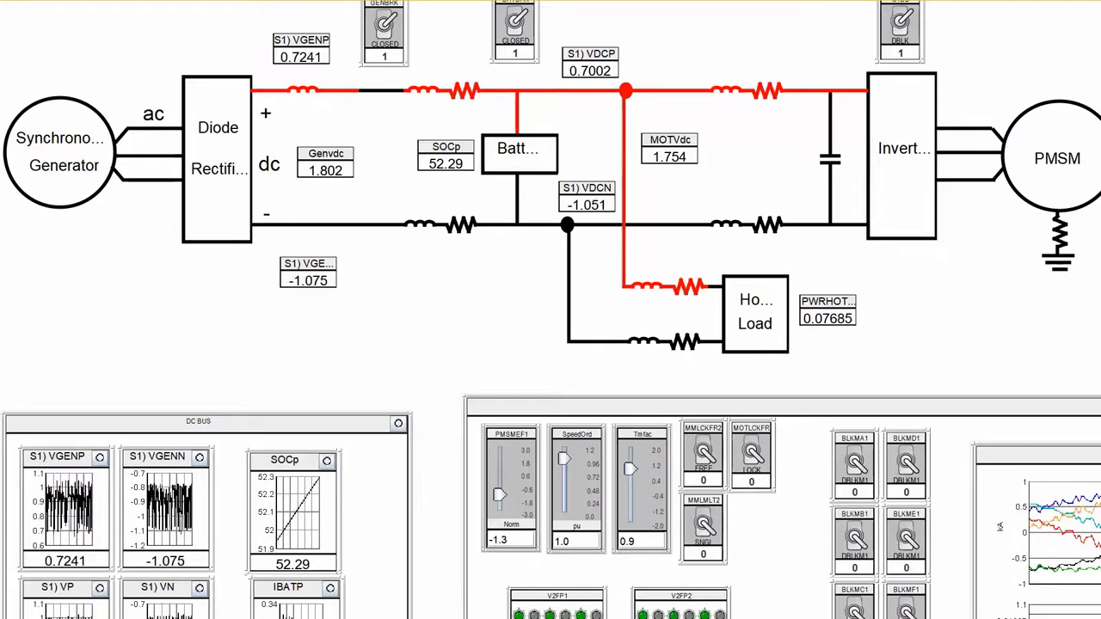
Step: Bring up the Generator runtime panel and set the exciter's DC voltage reference VdcRef to 1.6 kV
drag(0, 25, 763, 24)
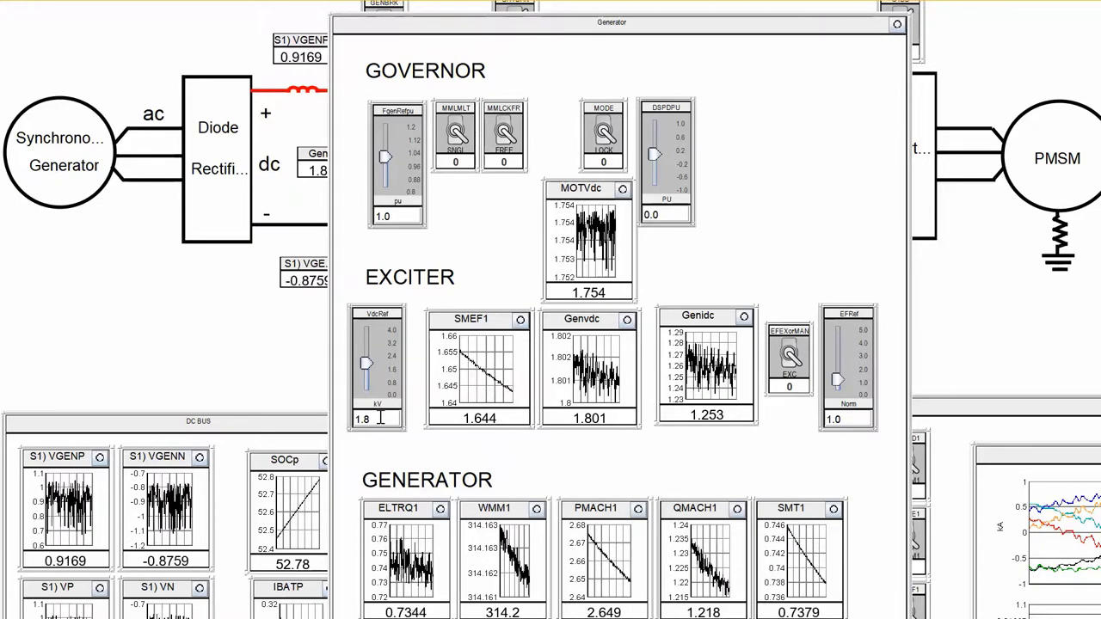
double_click(379, 418)
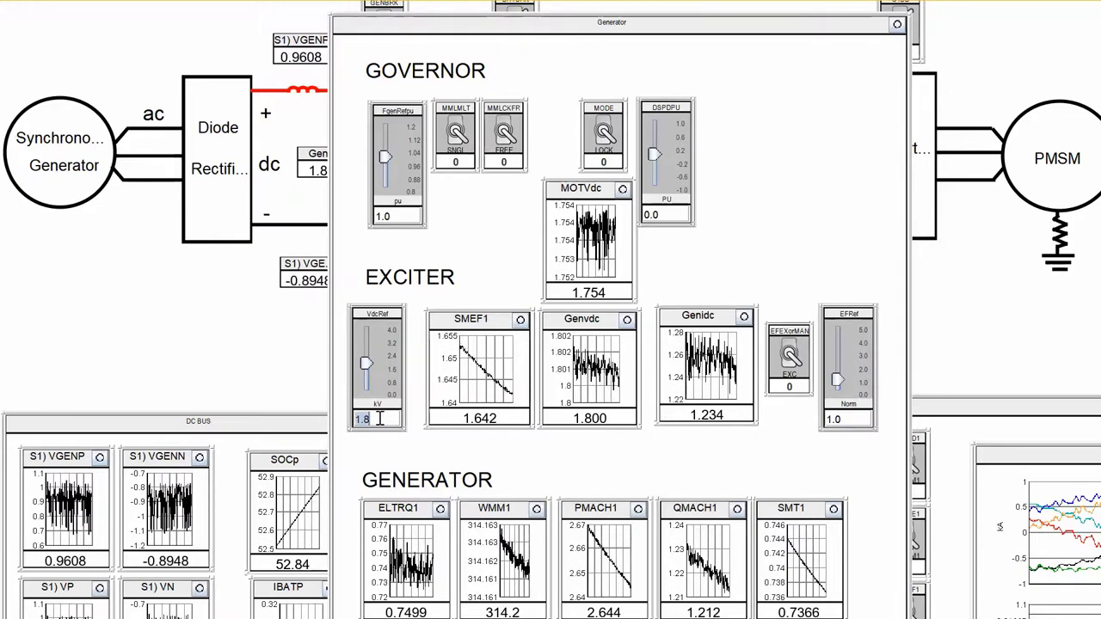
text(1.6)
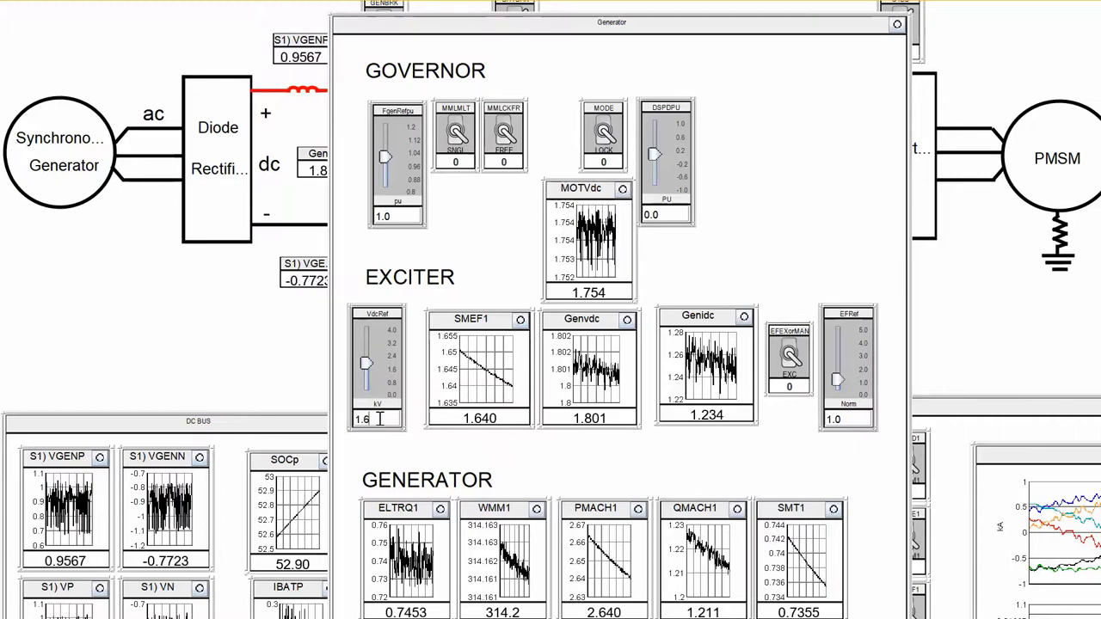
key(Return)
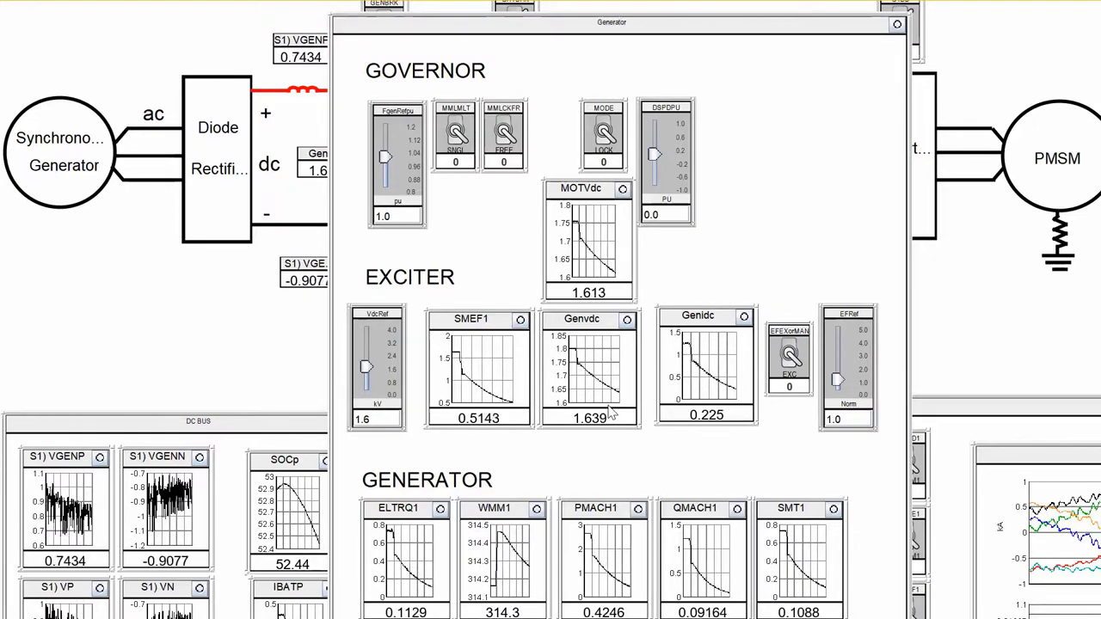
Step: Set the exciter's DC voltage reference VdcRef back to 1.8 kV
click(389, 419)
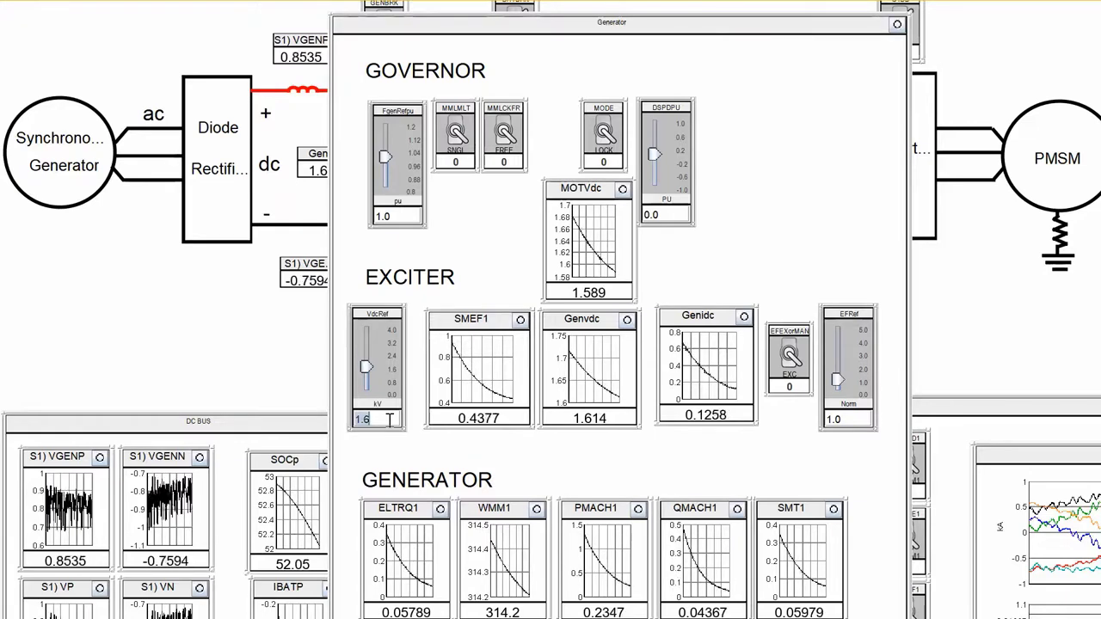
text(1.8)
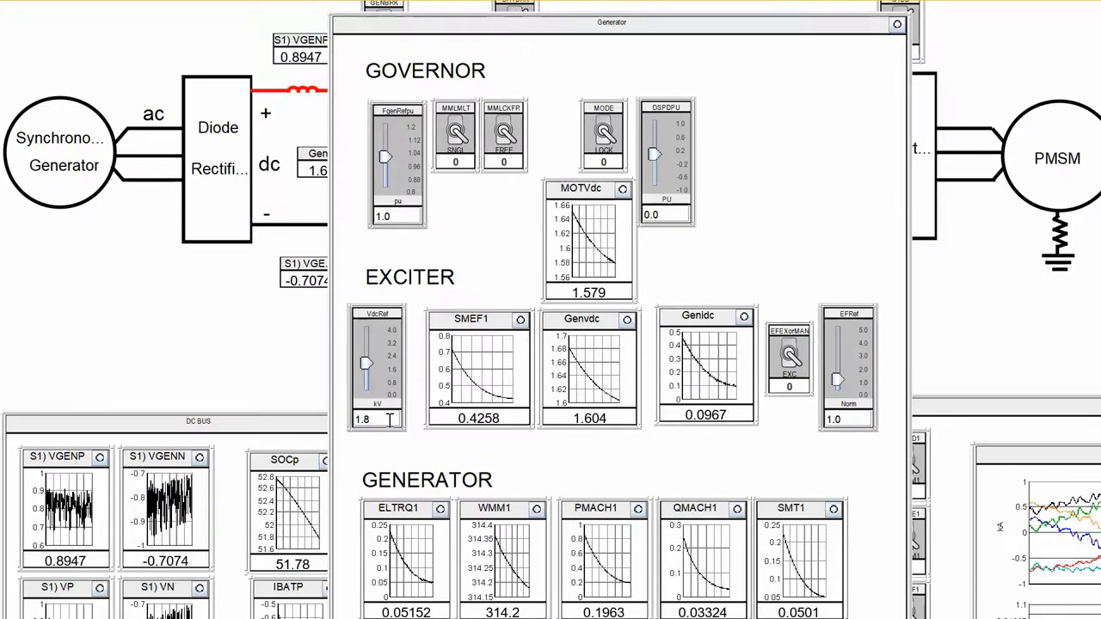
key(Return)
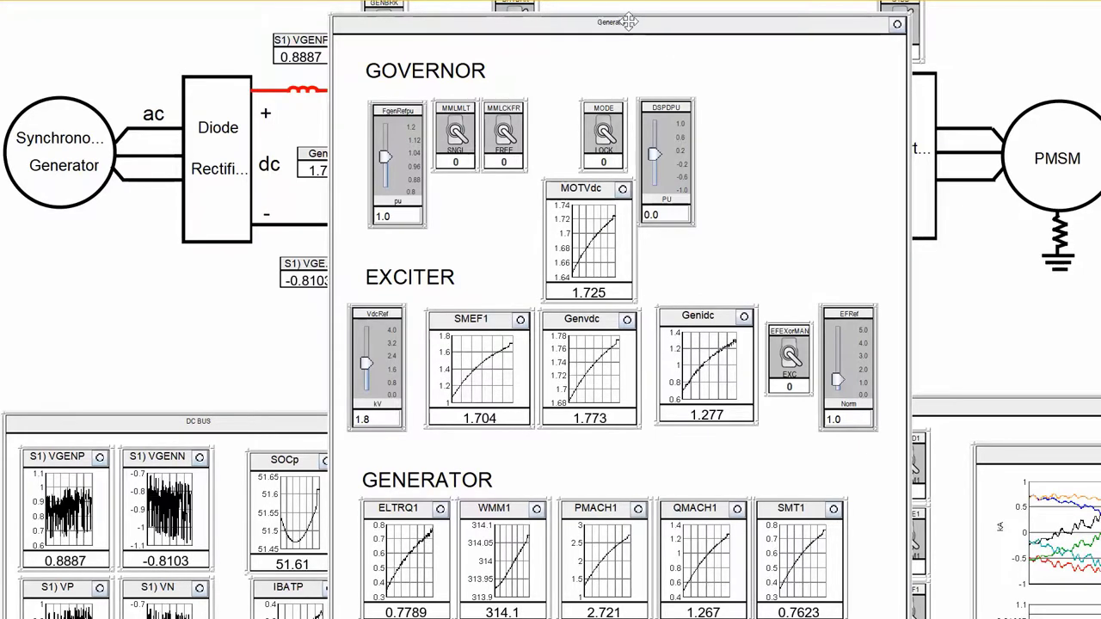
Step: Examine the generator meters and the six-phase terminal voltage and machine current plots in the Generator panel
drag(629, 22, 657, 17)
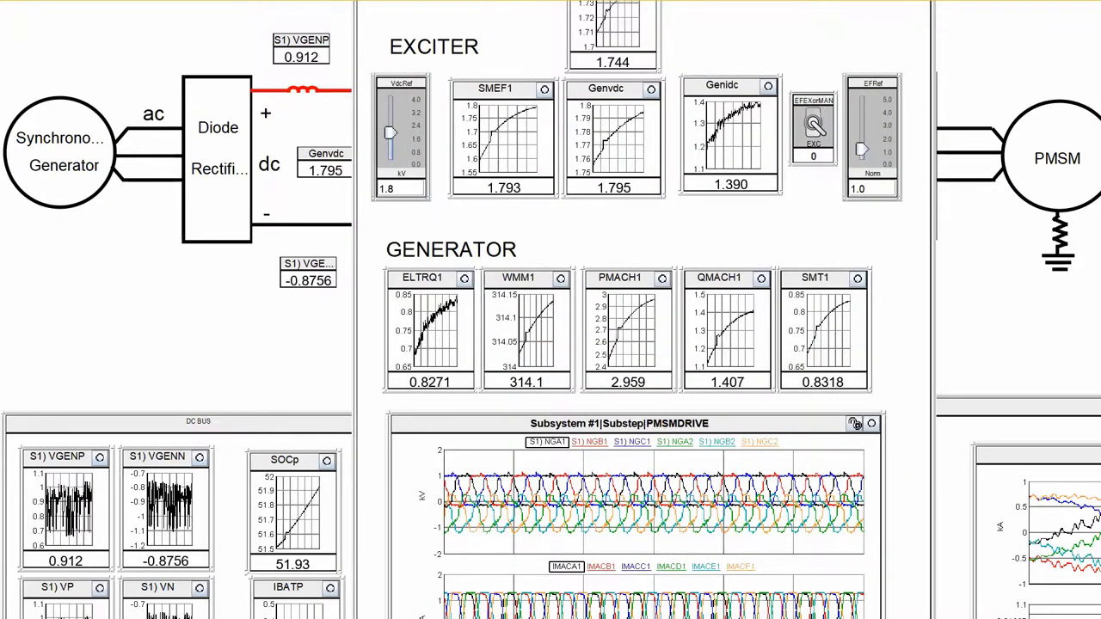
drag(855, 424, 861, 423)
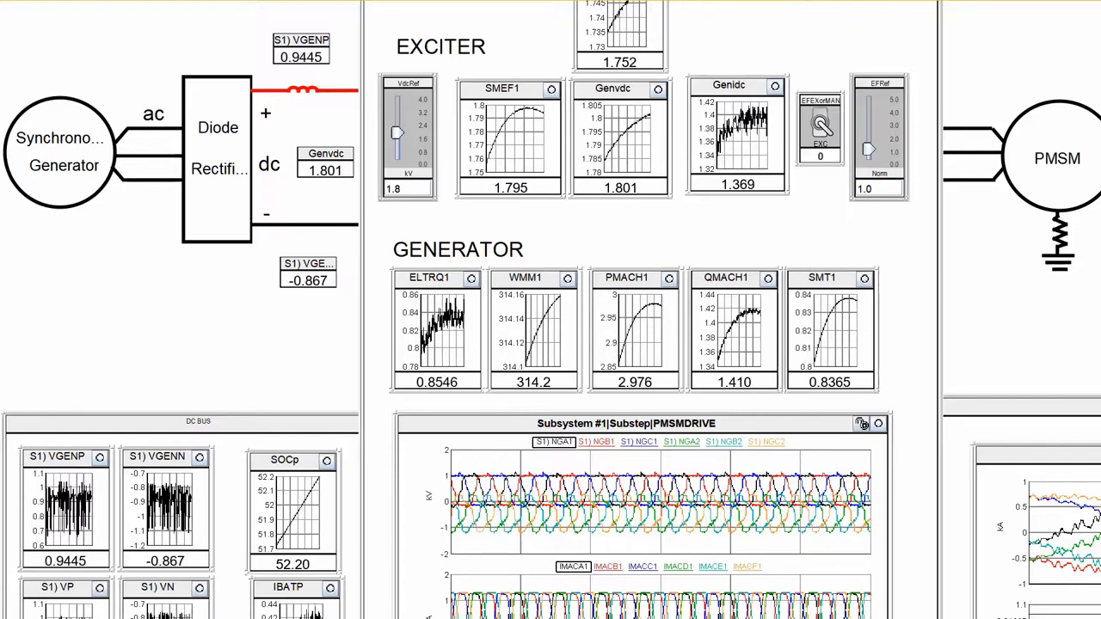
scroll(651, 310, up, 10)
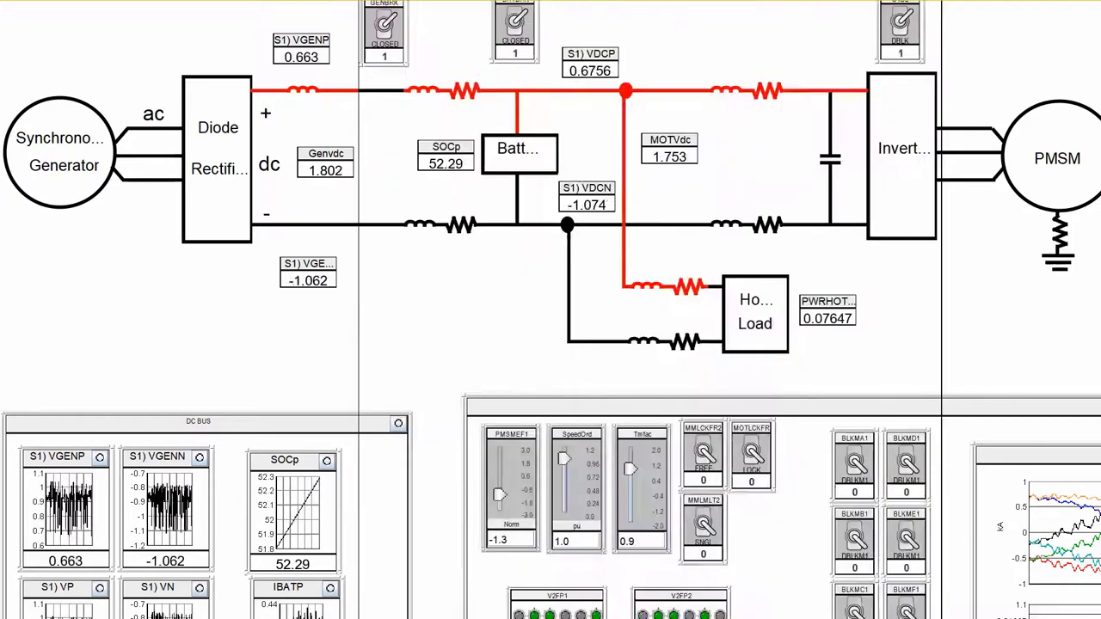
scroll(652, 310, down, 7)
scroll(714, 35, up, 10)
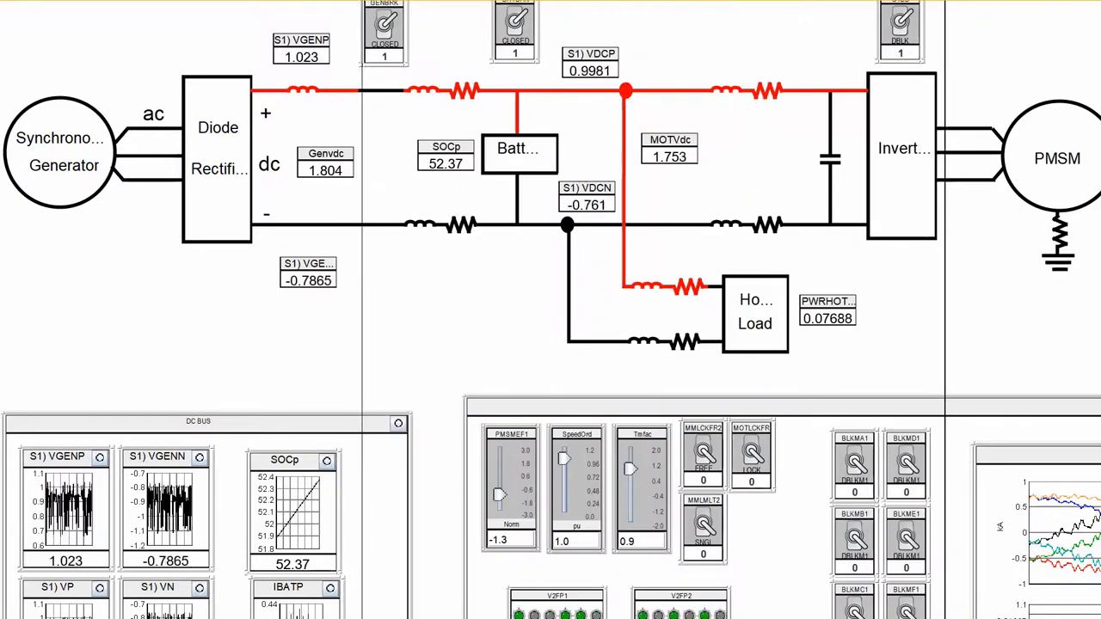
scroll(714, 35, down, 12)
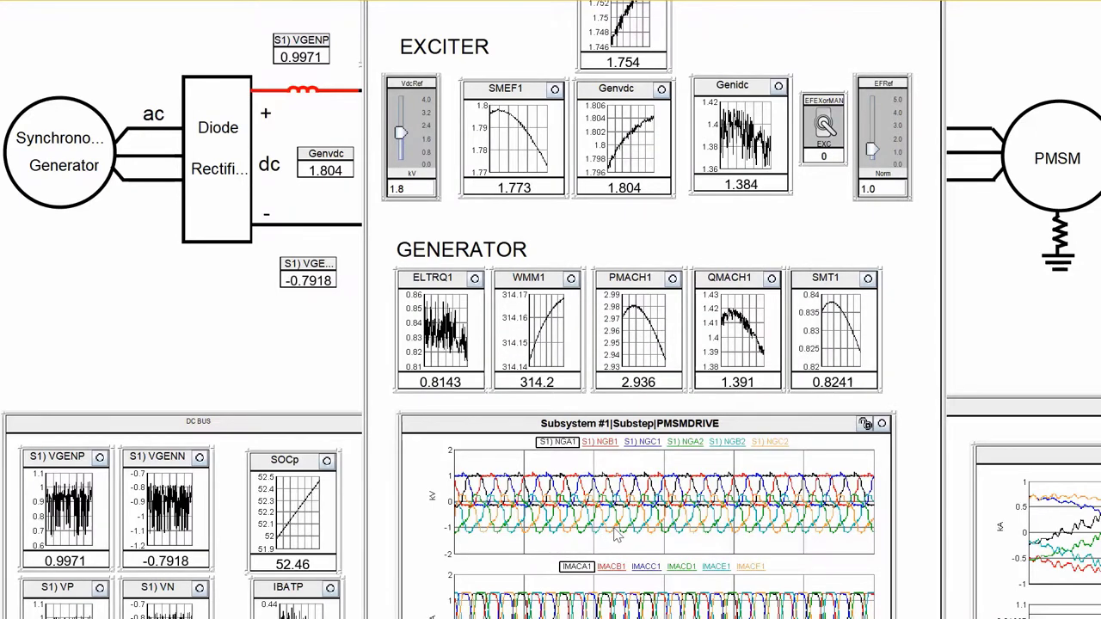
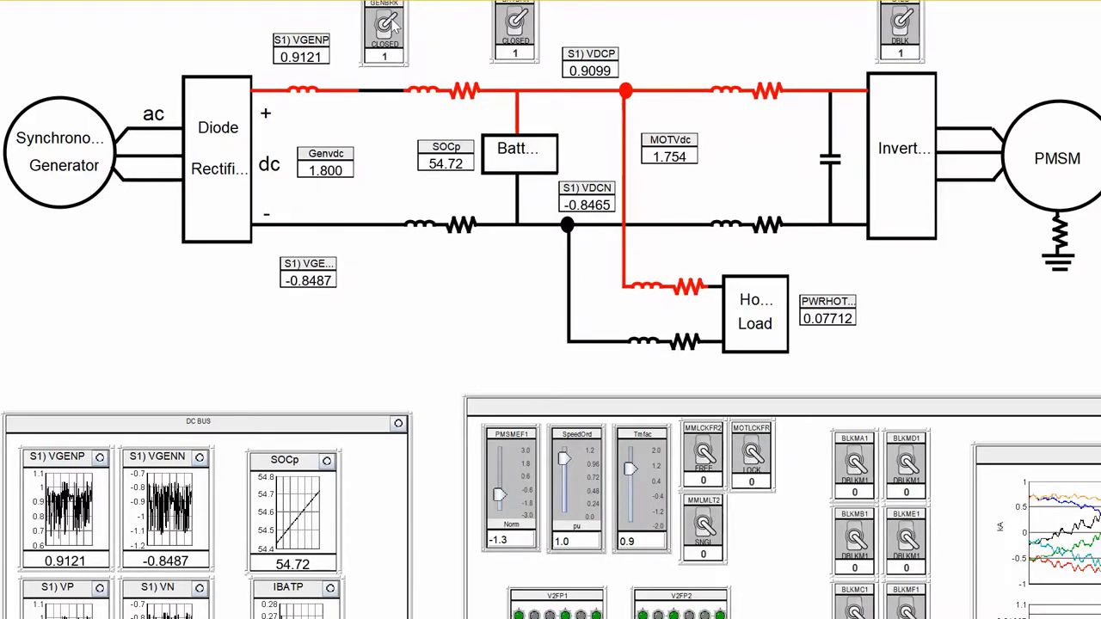
Step: Open the generator breaker GENBRK so the battery alone supplies the DC bus, and reclose it
click(387, 26)
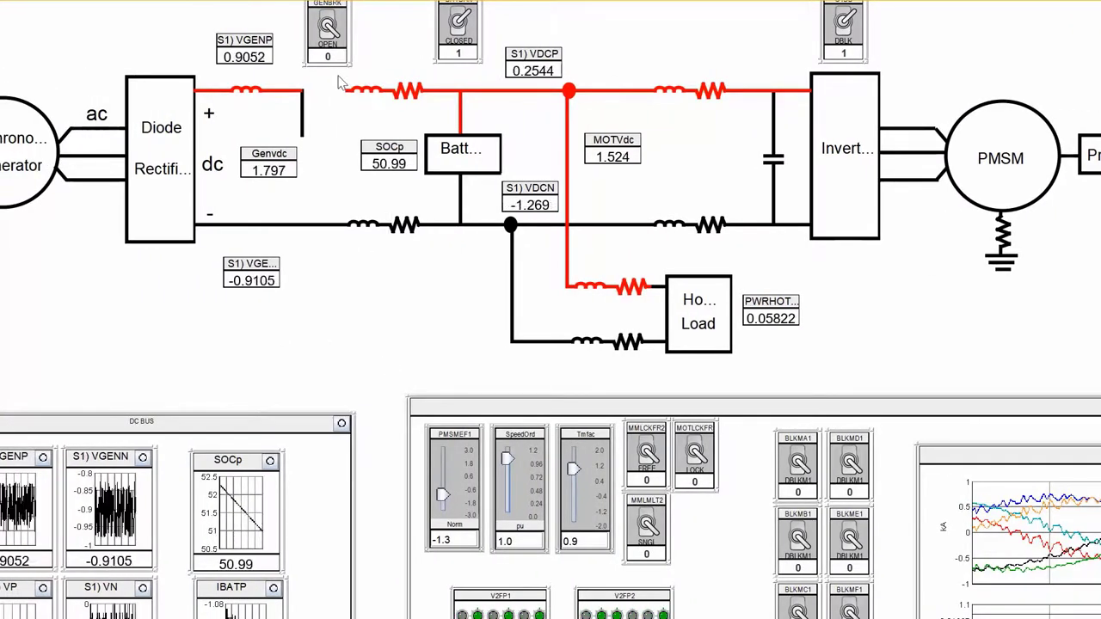
click(337, 52)
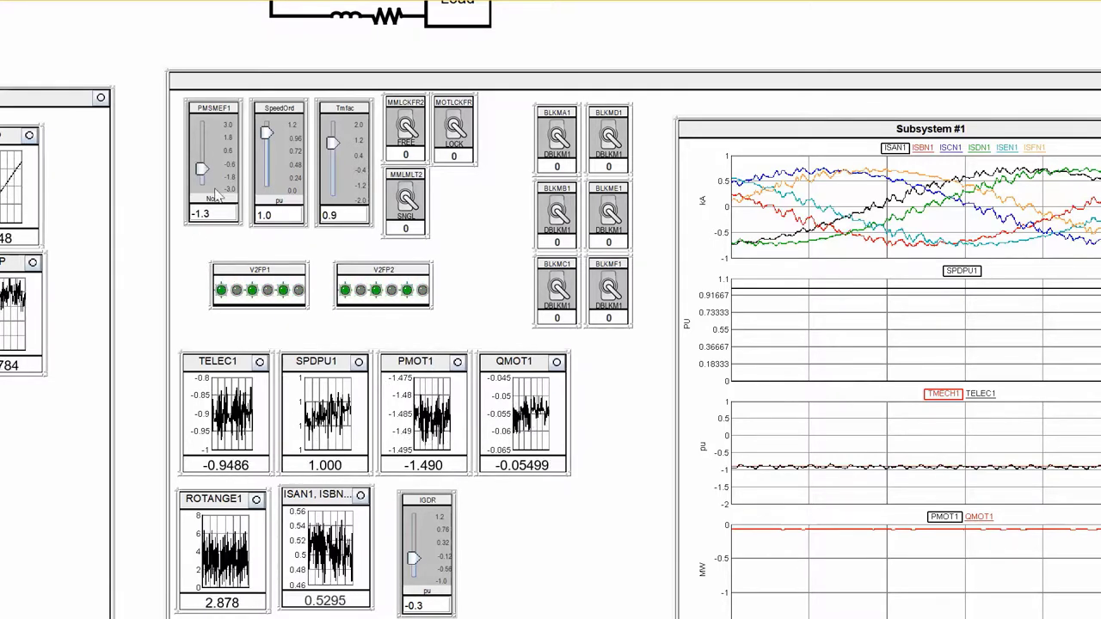
Step: Lower the motor speed order SpeedOrd and examine the propulsion motor's current, speed, torque, power, DC voltage and modulation waveforms
double_click(284, 215)
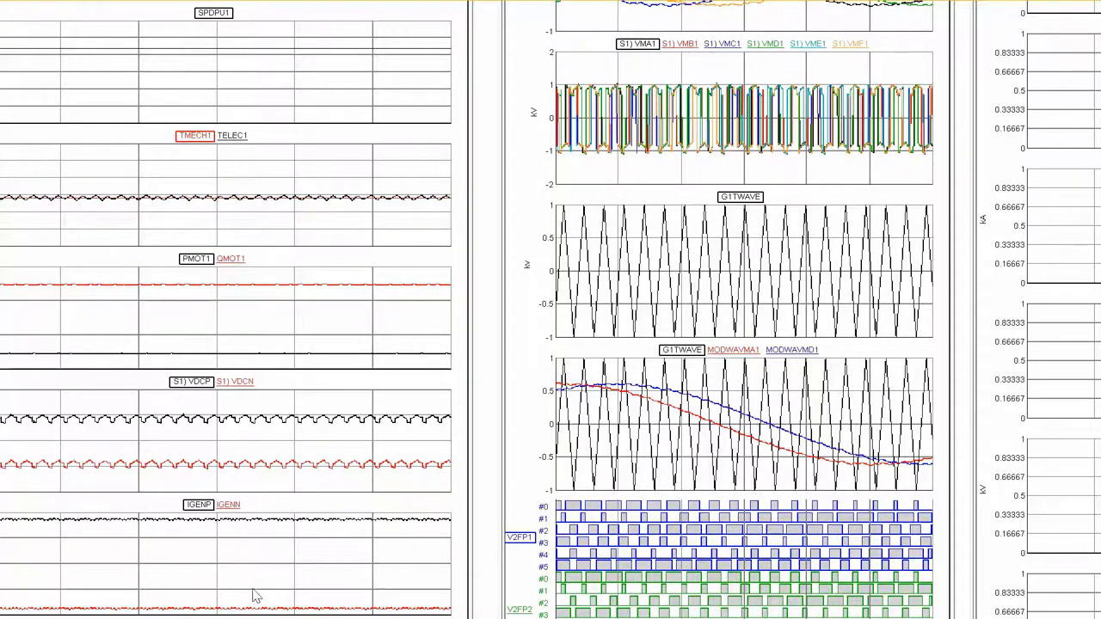
scroll(503, 482, down, 3)
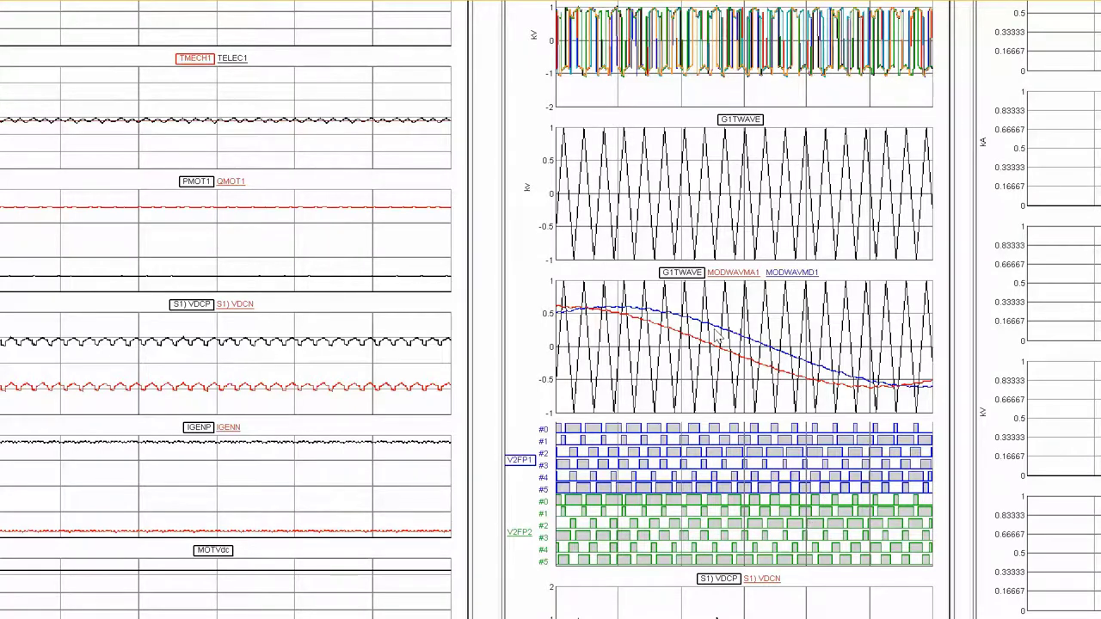
scroll(718, 337, up, 4)
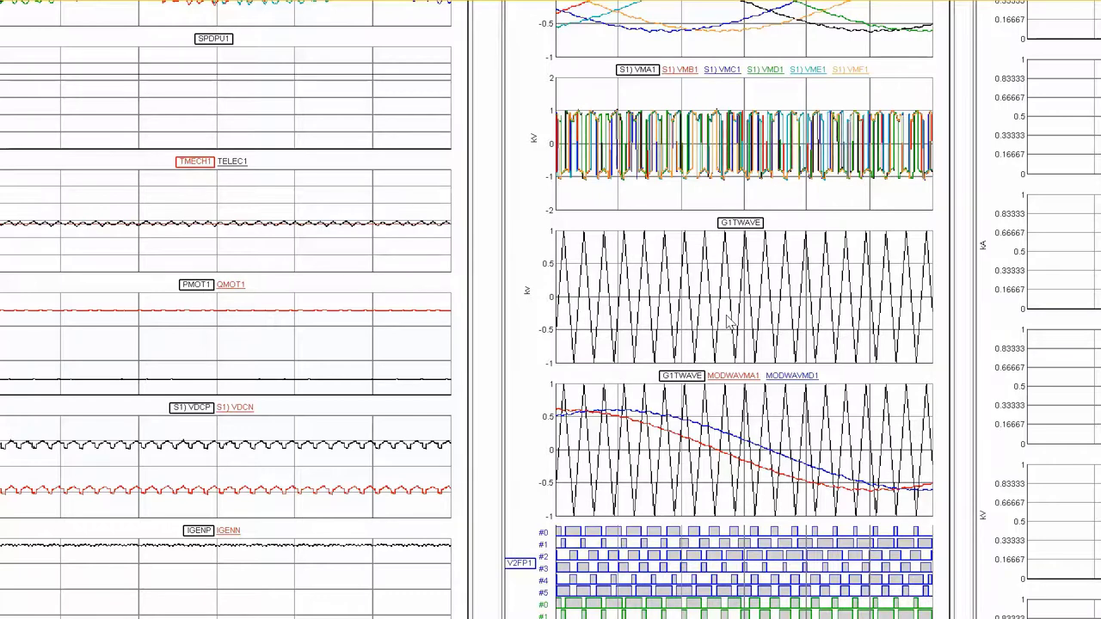
scroll(755, 287, up, 10)
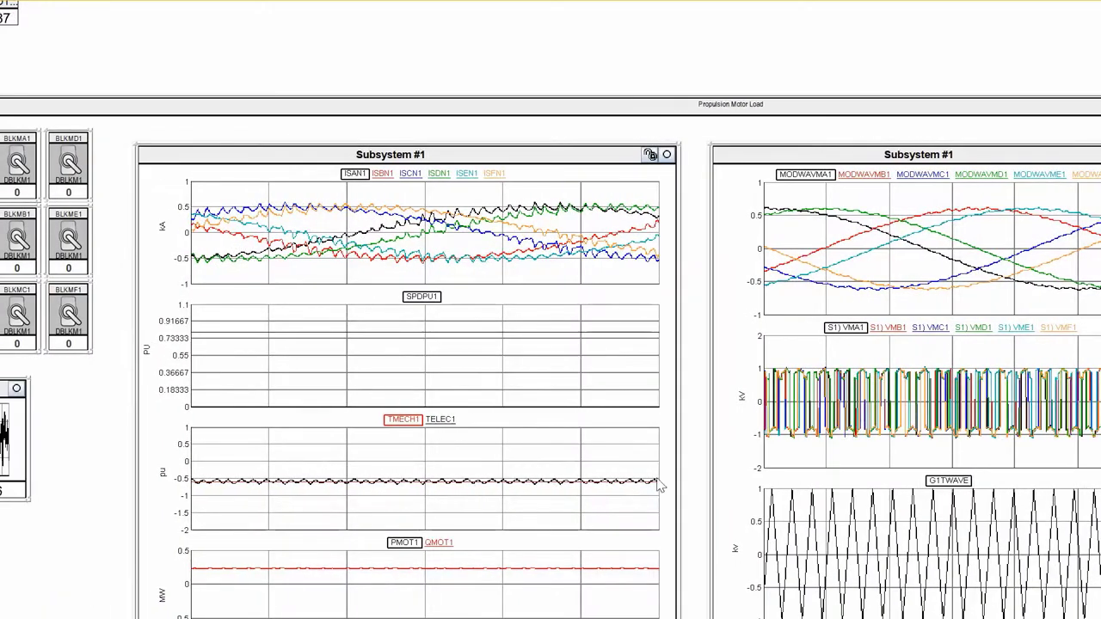
scroll(690, 411, down, 5)
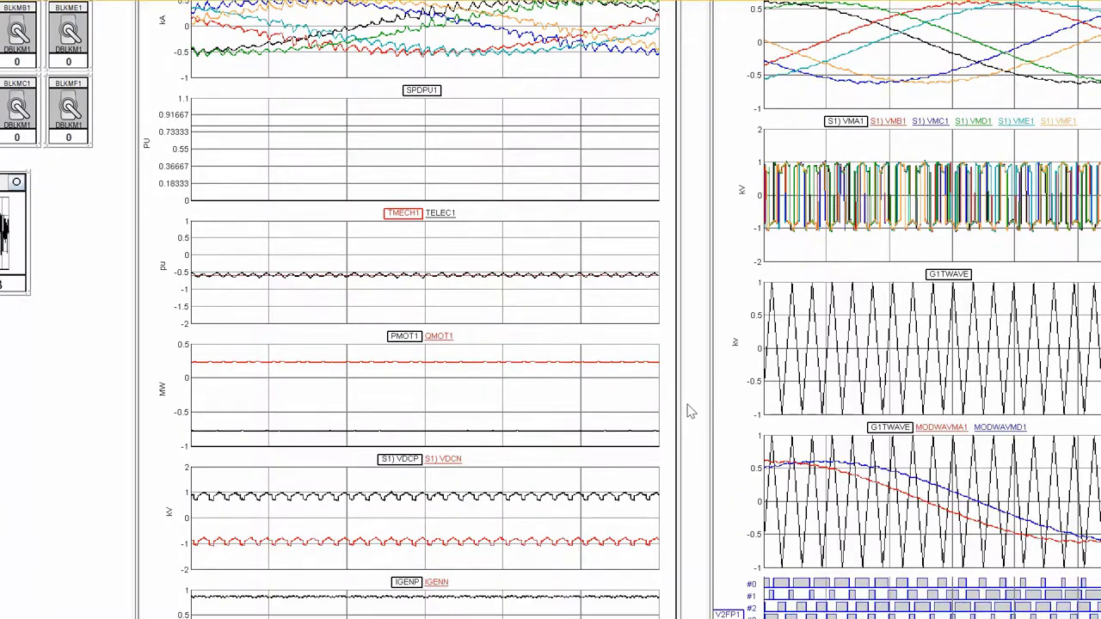
Step: Block the phase A motor converter by setting BLKMA1 to BLKM1, and examine the motor's current, torque, power, DC voltage and modulation waveforms
scroll(690, 411, up, 1)
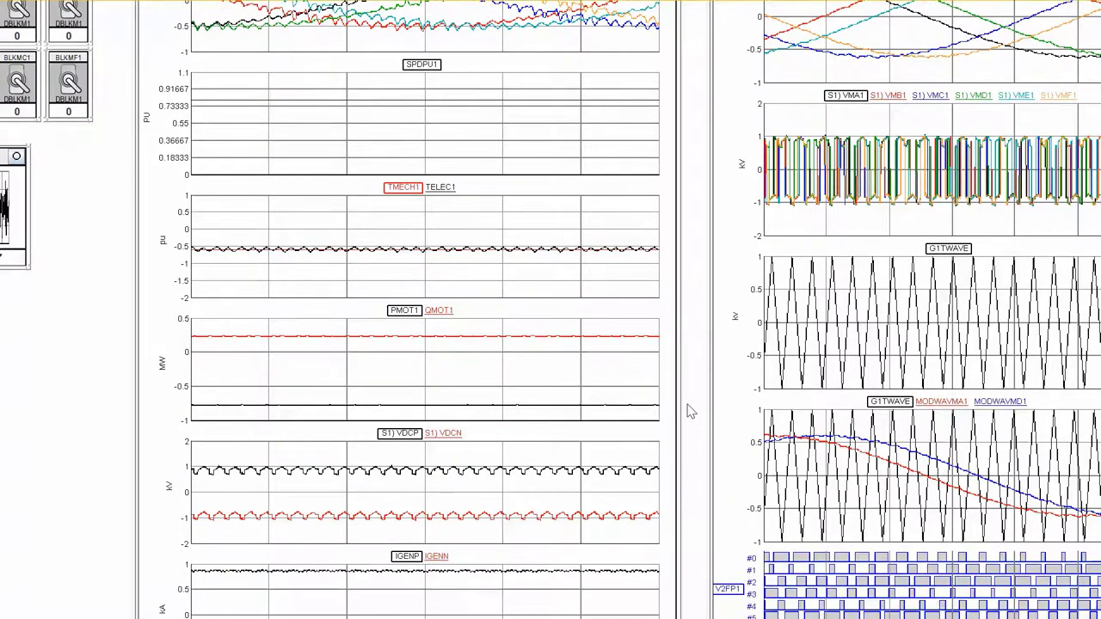
scroll(690, 411, up, 1)
scroll(691, 411, up, 1)
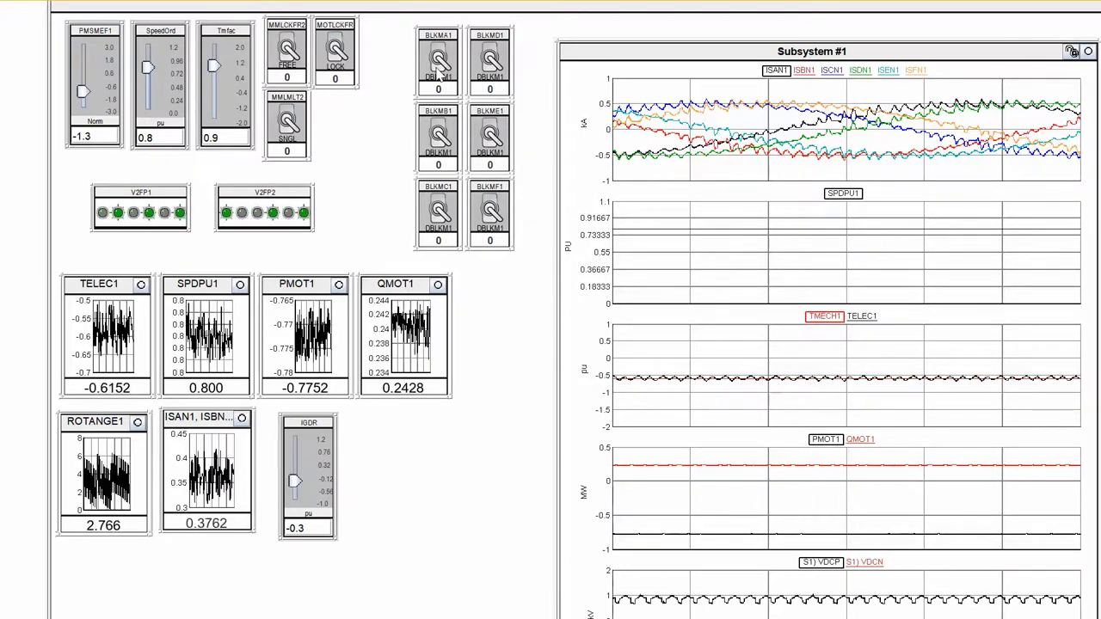
click(210, 367)
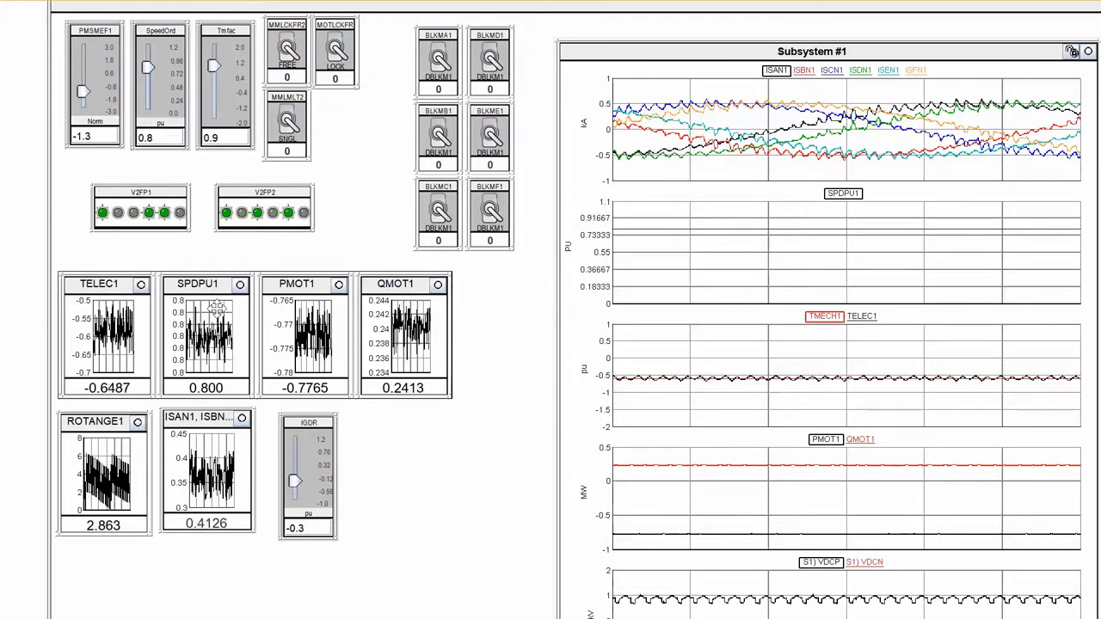
click(364, 115)
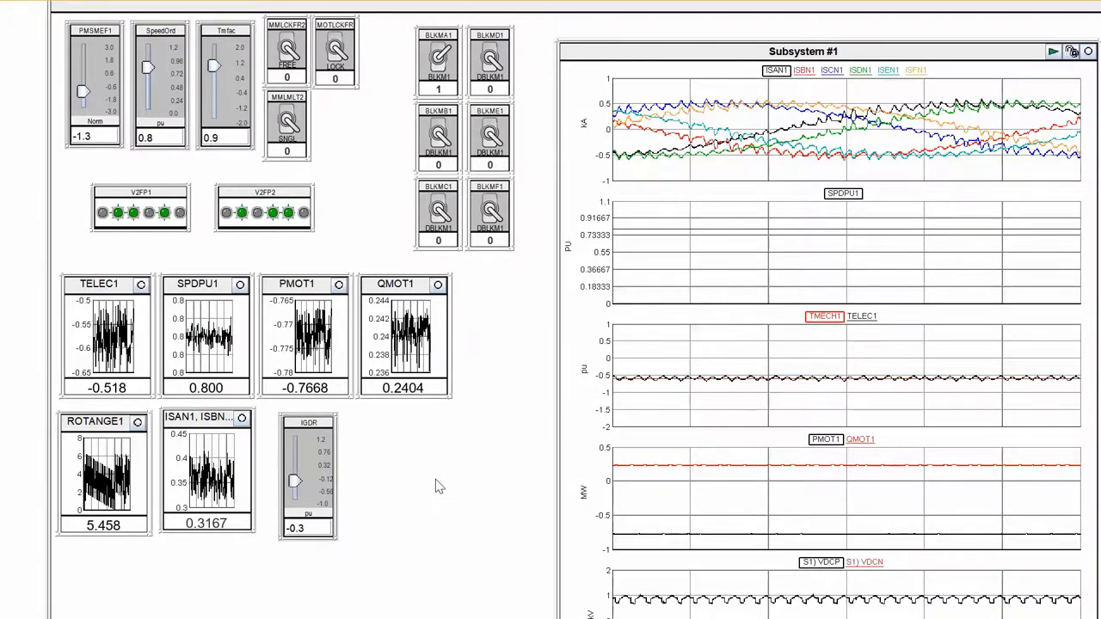
click(212, 349)
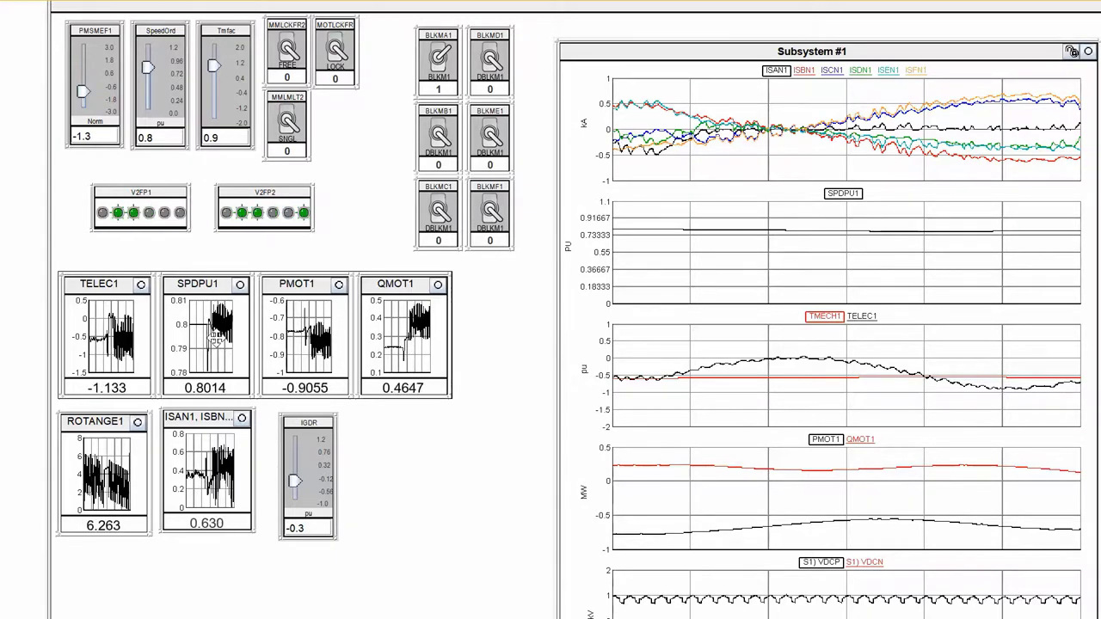
click(866, 393)
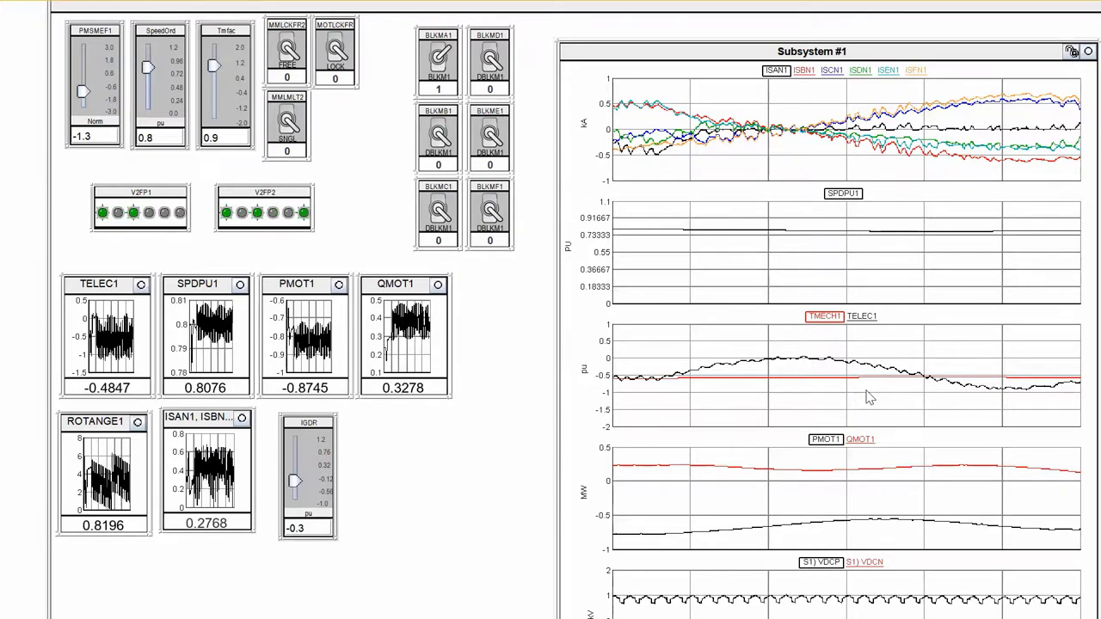
scroll(867, 396, down, 5)
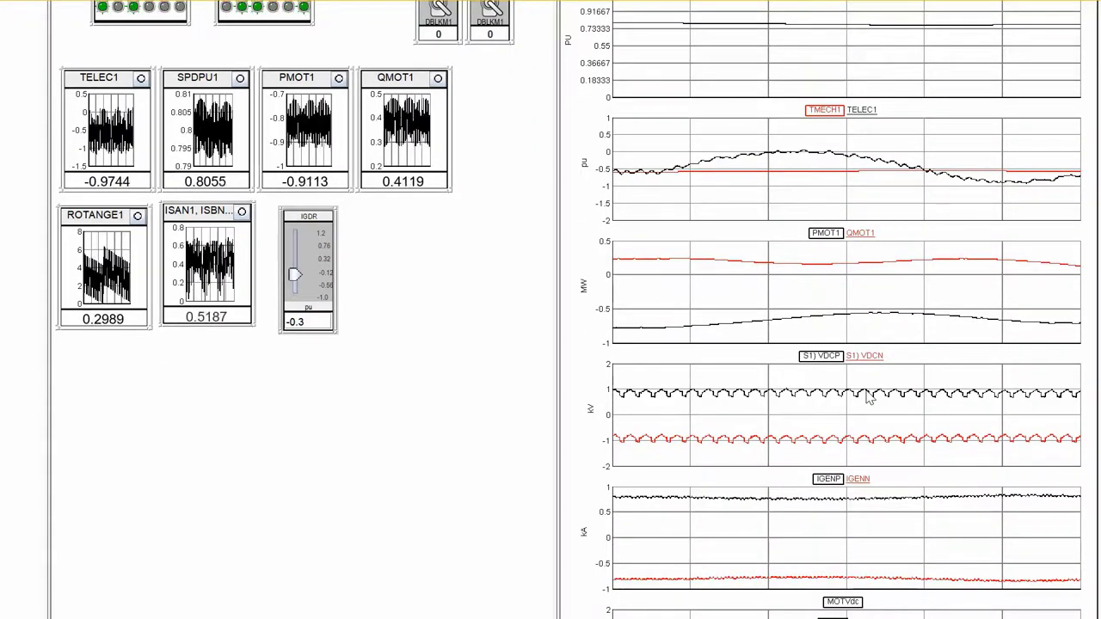
scroll(848, 61, down, 1)
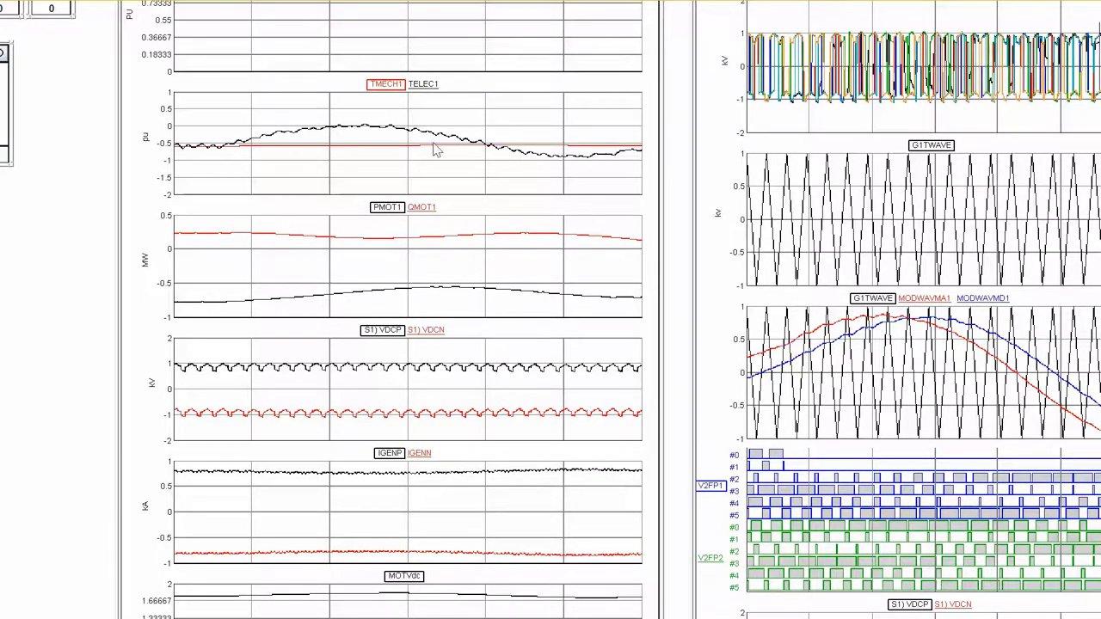
scroll(459, 59, up, 1)
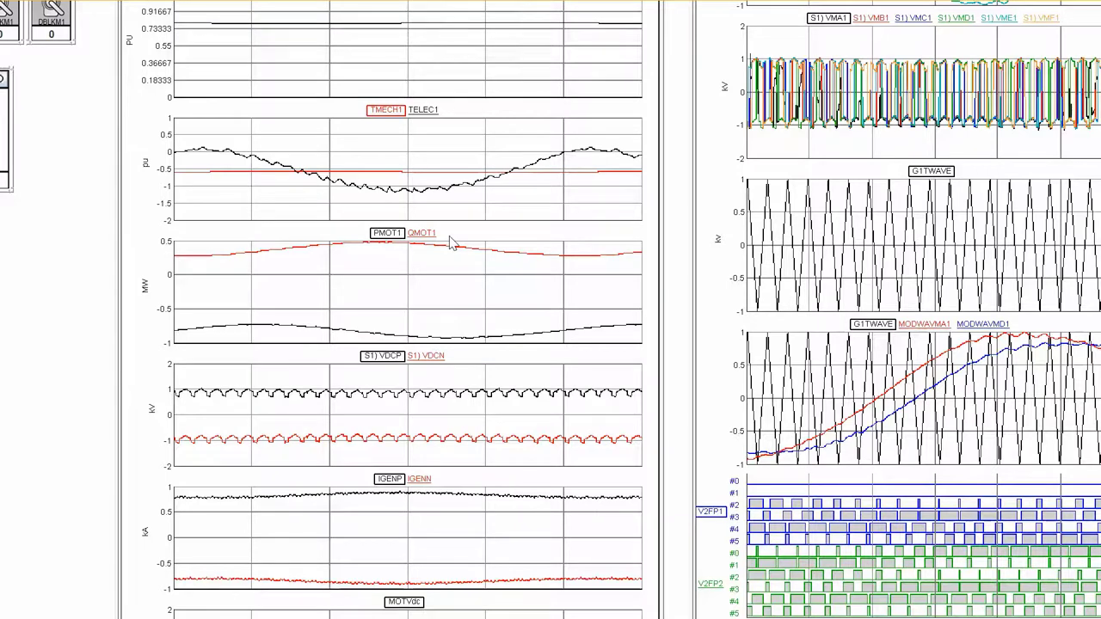
Step: Set the SPDPU1 motor speed graph to Smart Scale instead of manual axis limits
right_click(379, 44)
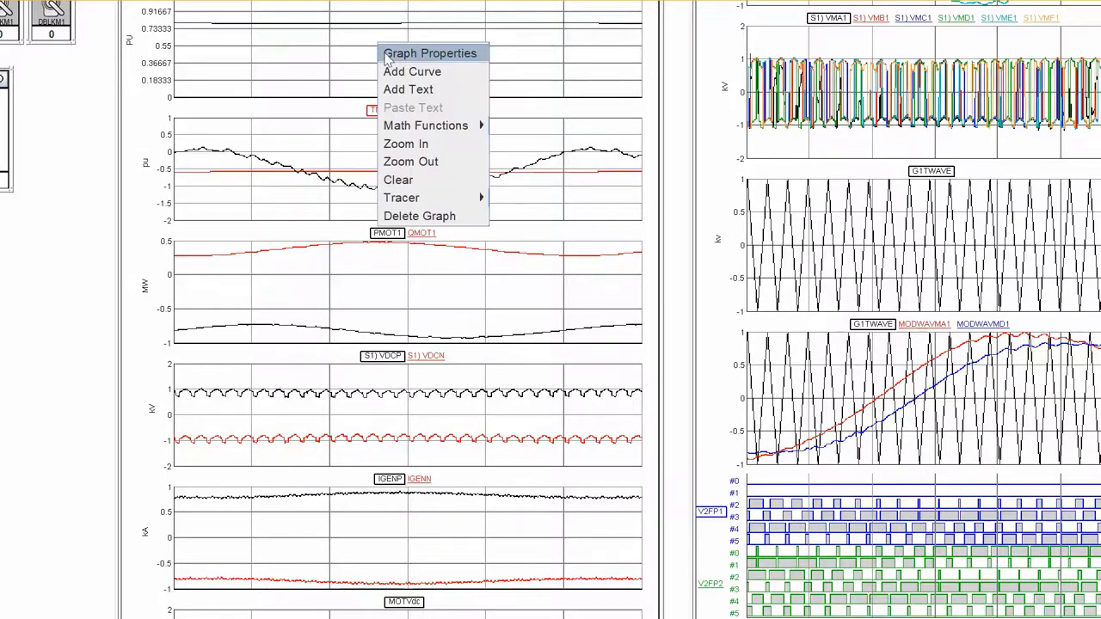
click(426, 52)
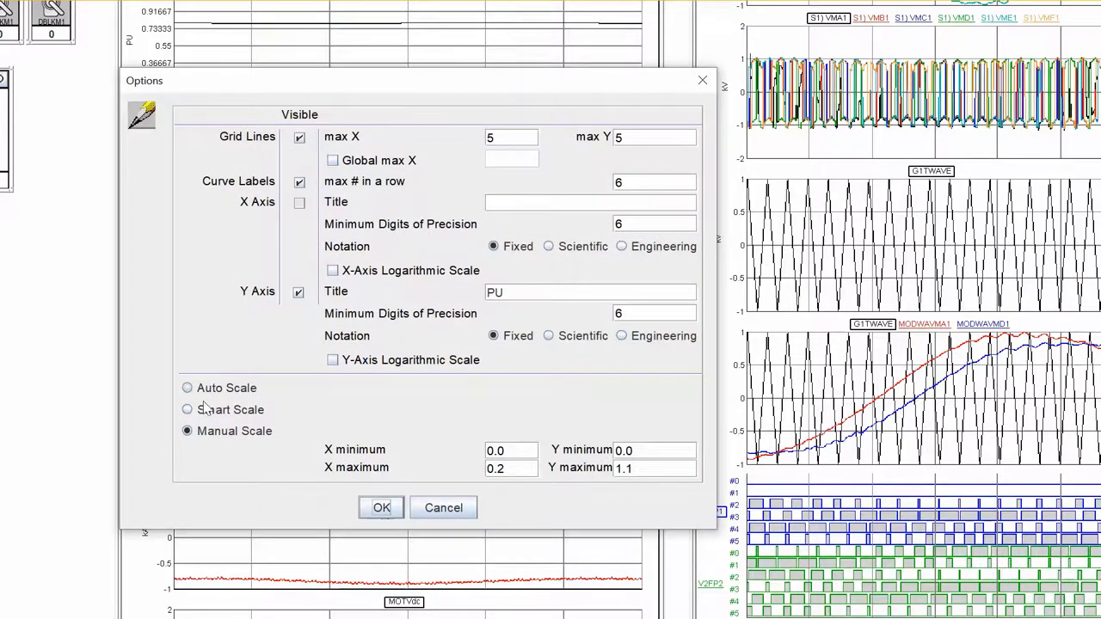
click(211, 410)
click(378, 508)
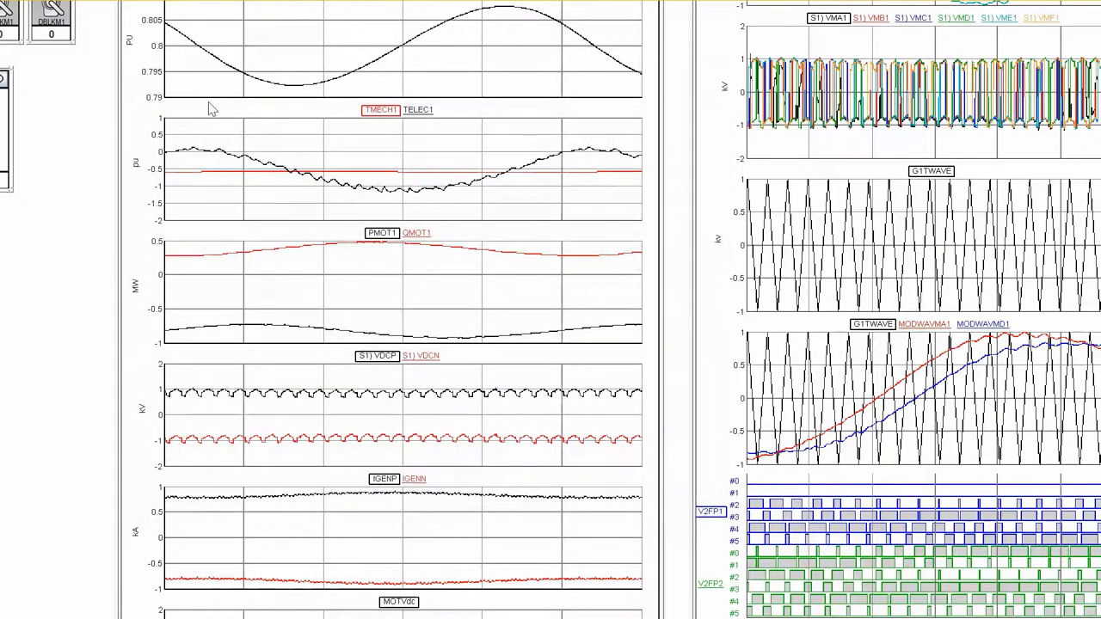